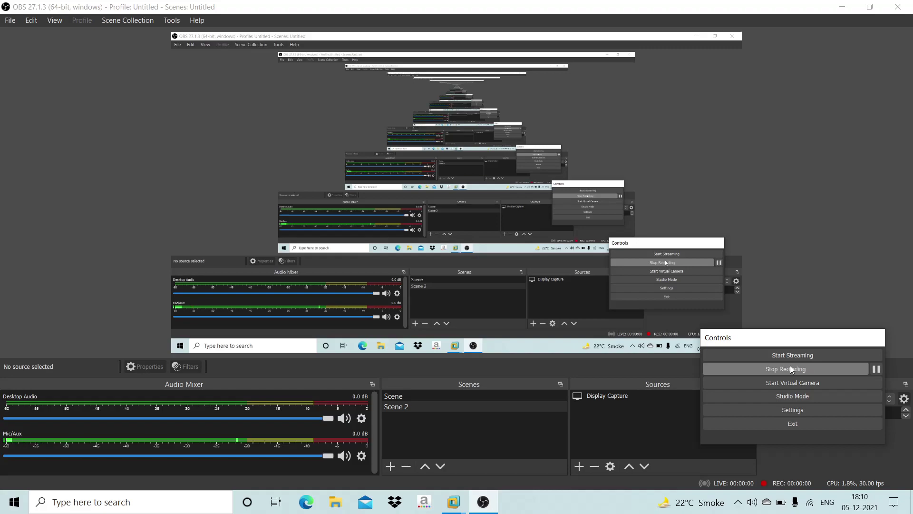
Start the OBS screen recording and minimize the OBS window to show the desktop
left_click(791, 369)
left_click(842, 8)
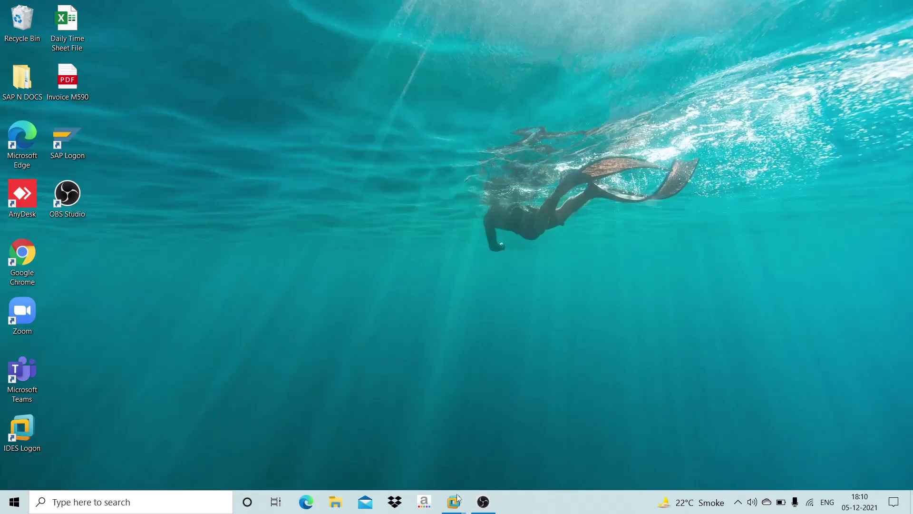
End the running SAP-FICO session with the exit command in the command field
mouse_move(453, 501)
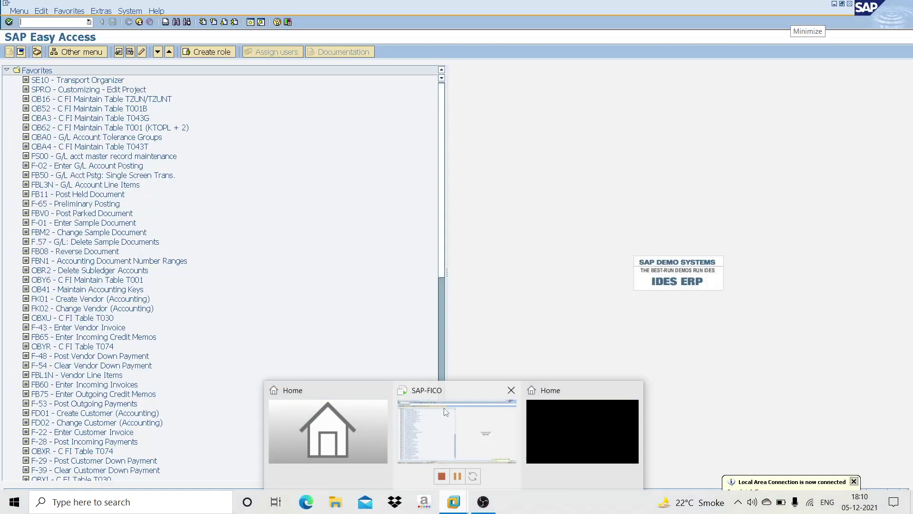
left_click(446, 412)
key("Caps_Lock")
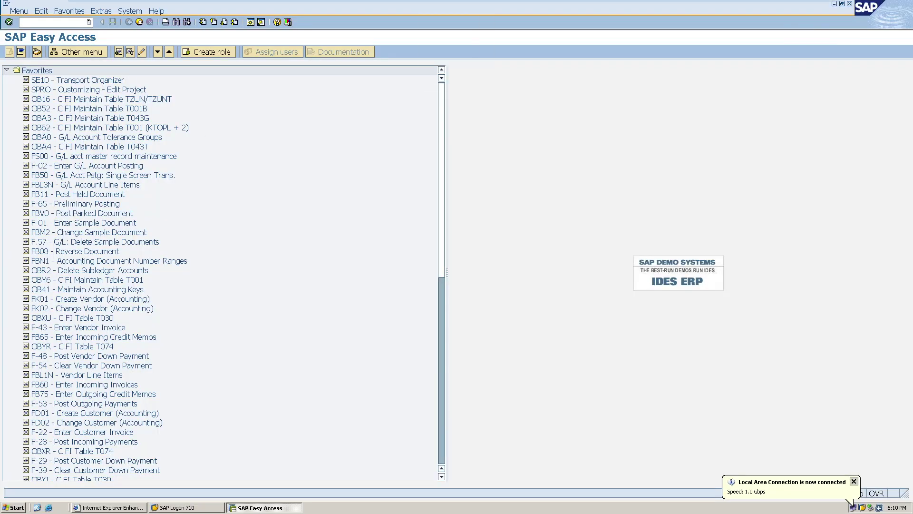
type("/NEX")
key("Return")
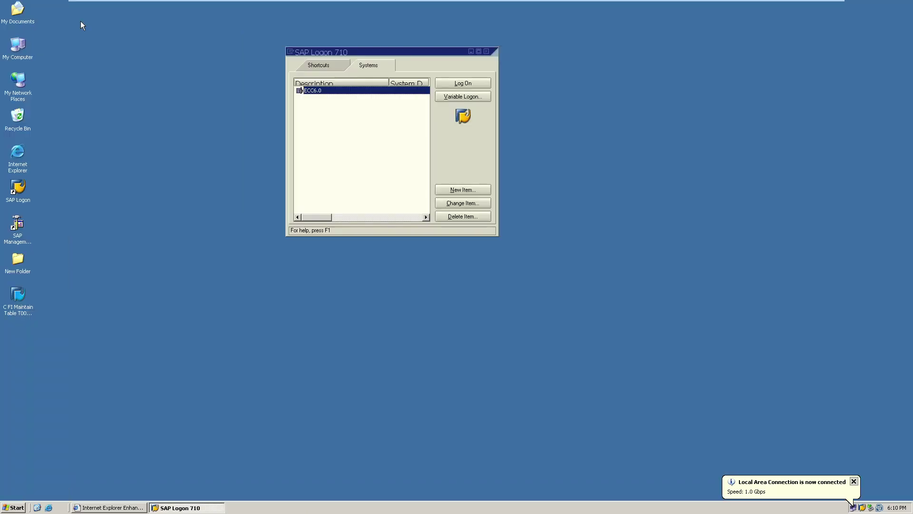
Log back on to the ECC6.0 system, client 800, with the user name and password
double_click(309, 90)
type("SA")
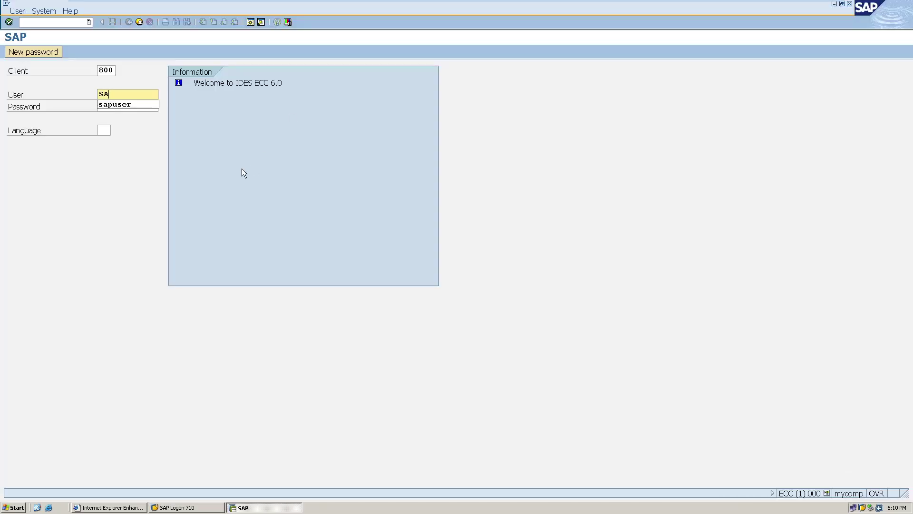
type("PUSER")
key("Tab")
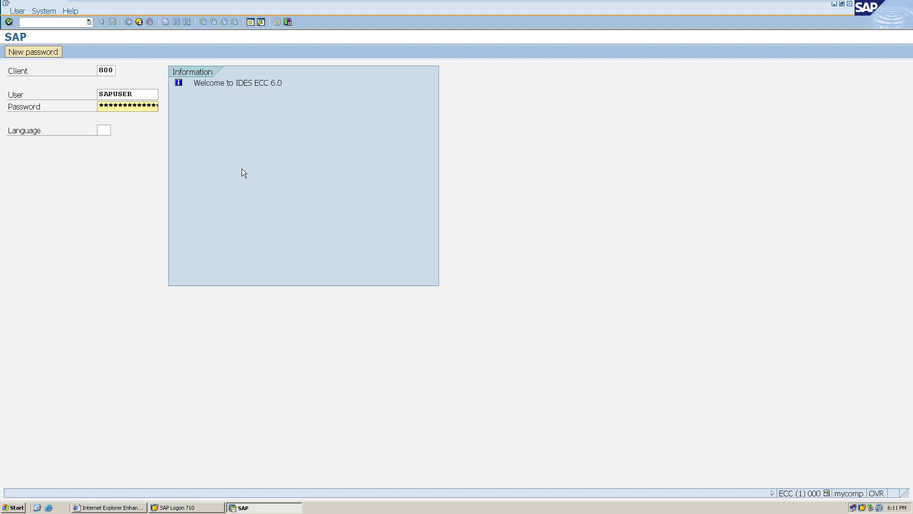
key("Return")
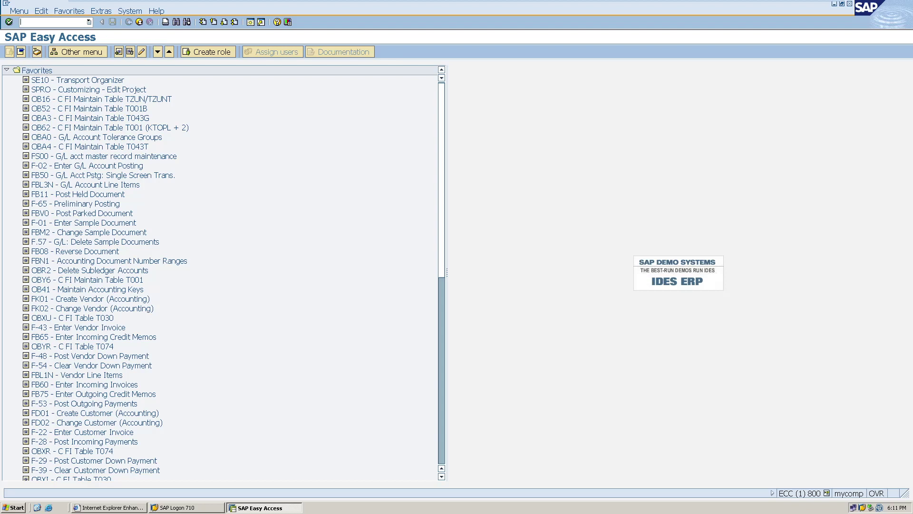
Run F-65 and set the document date to 05.12.2021 from the calendar
type("F-65")
key("Return")
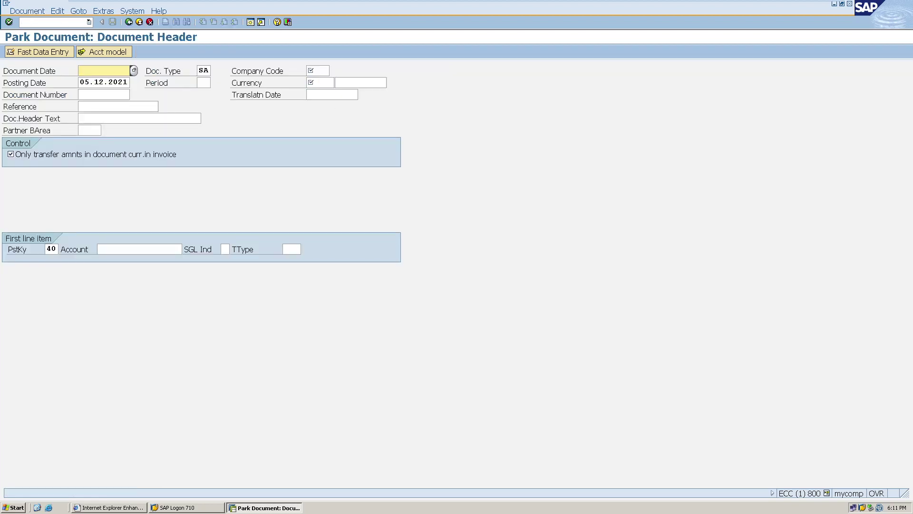
left_click(332, 94)
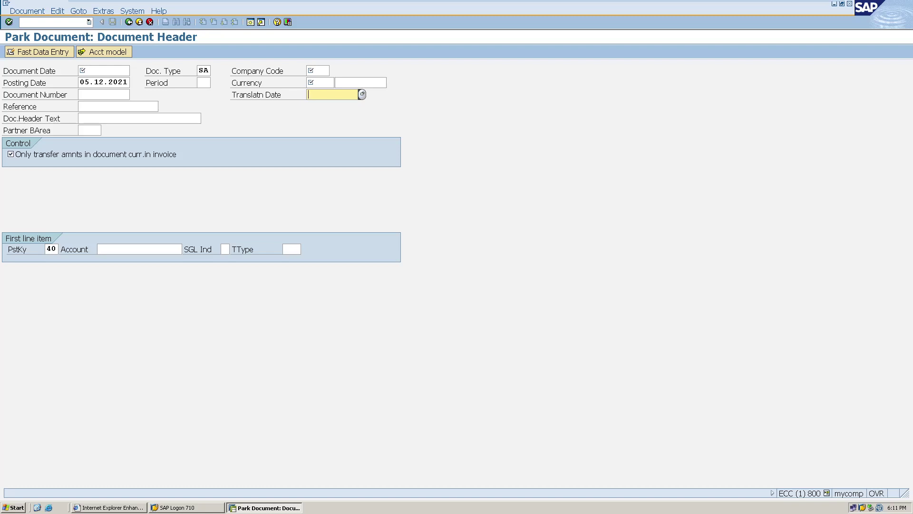
left_click(104, 70)
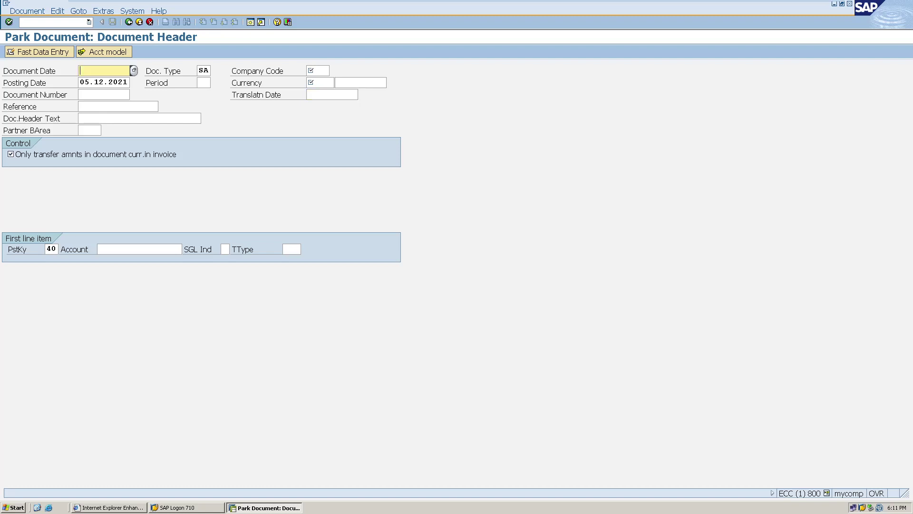
key("F4")
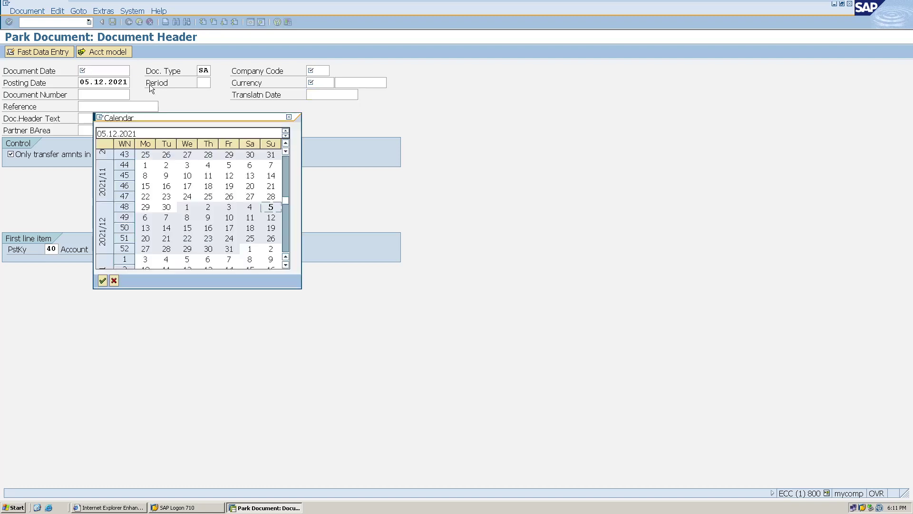
key("Return")
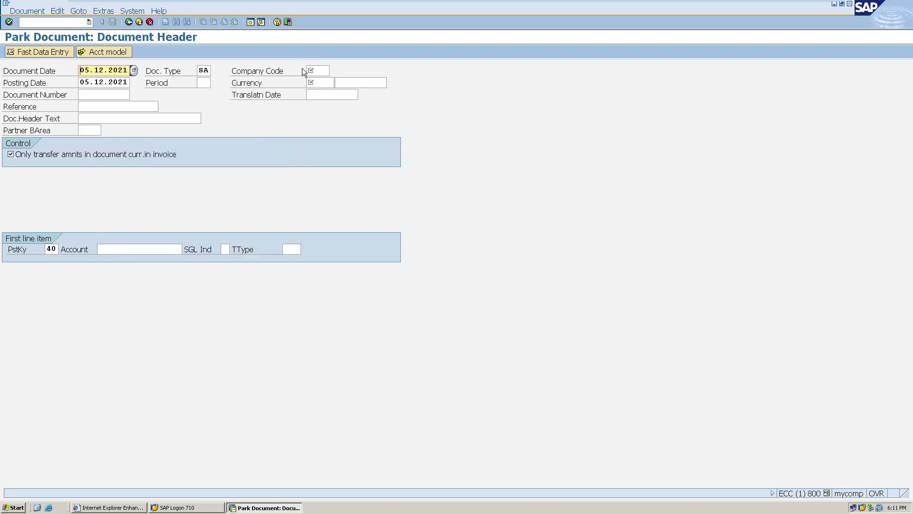
Enter company code SS41 and currency INR in the document header
left_click(314, 70)
type("S")
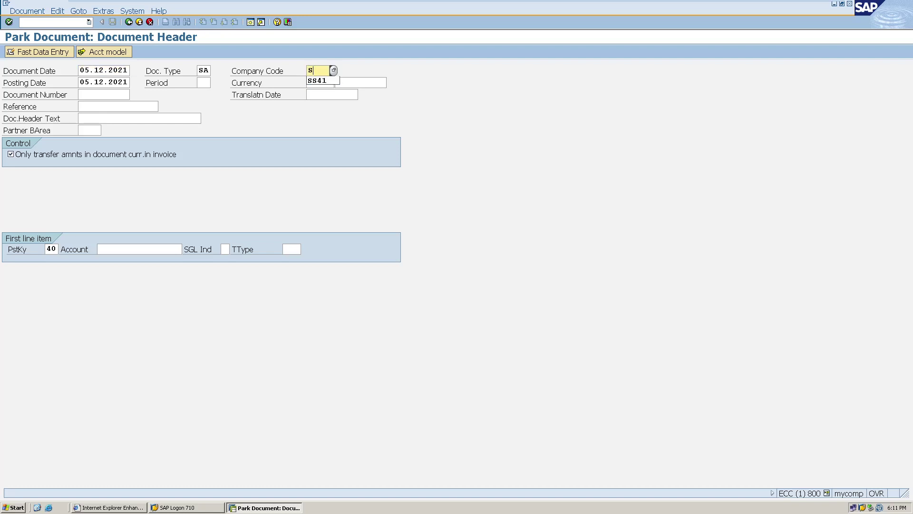
key("Down")
key("Return")
left_click(320, 82)
type("INR")
Set the header text to TEST PARK DOCUMENT from the earlier entries
left_click(128, 118)
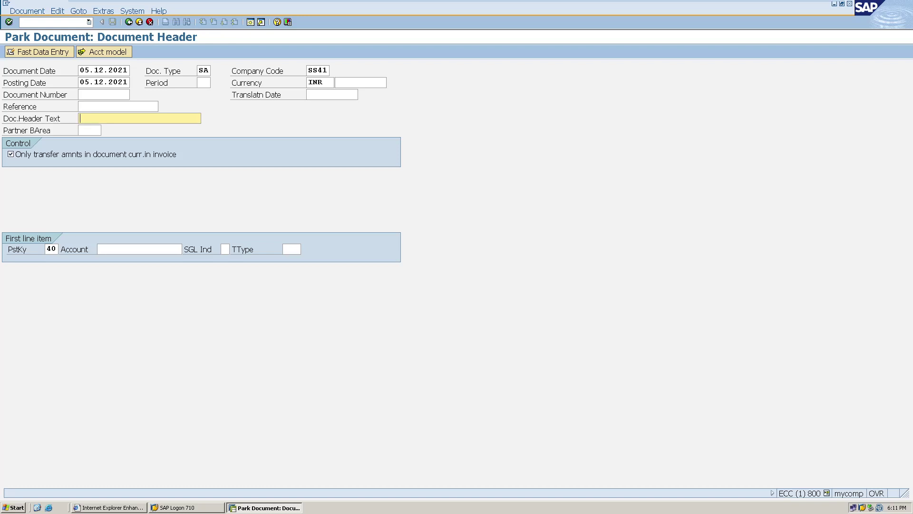
type("TEST")
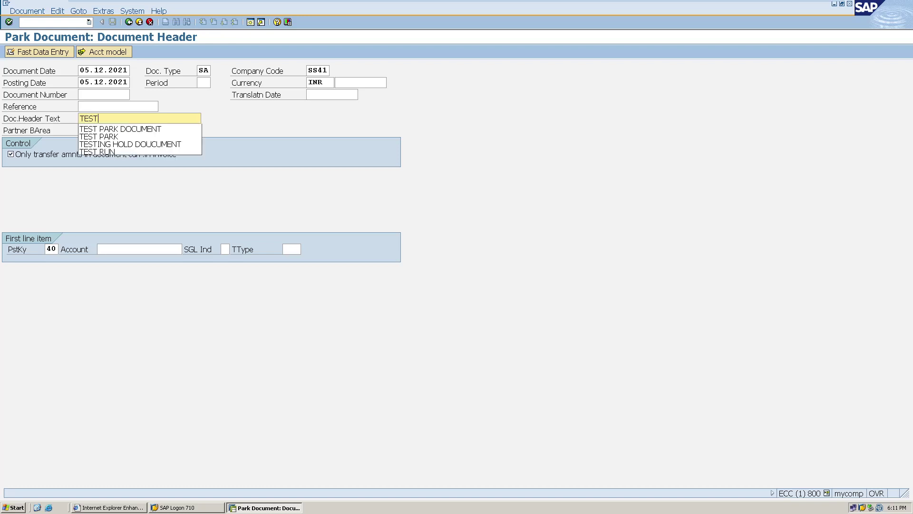
key("Down")
key("Return")
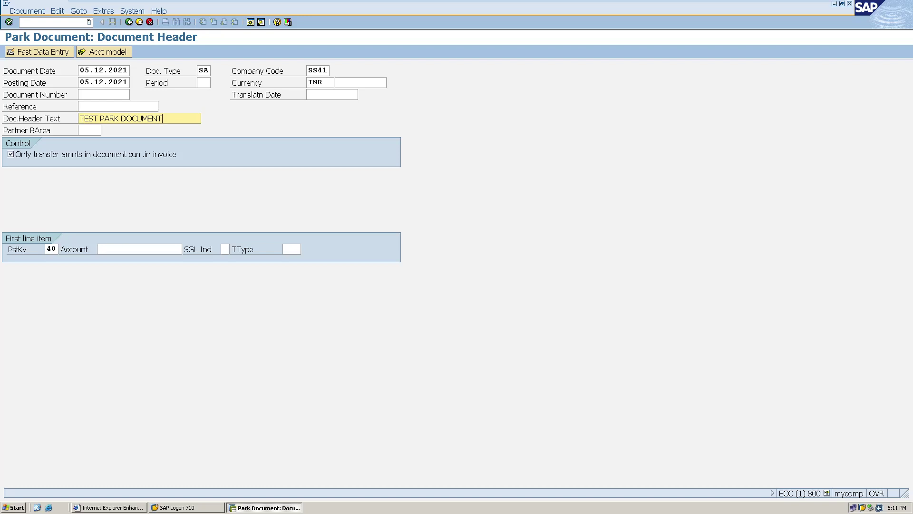
left_click(185, 248)
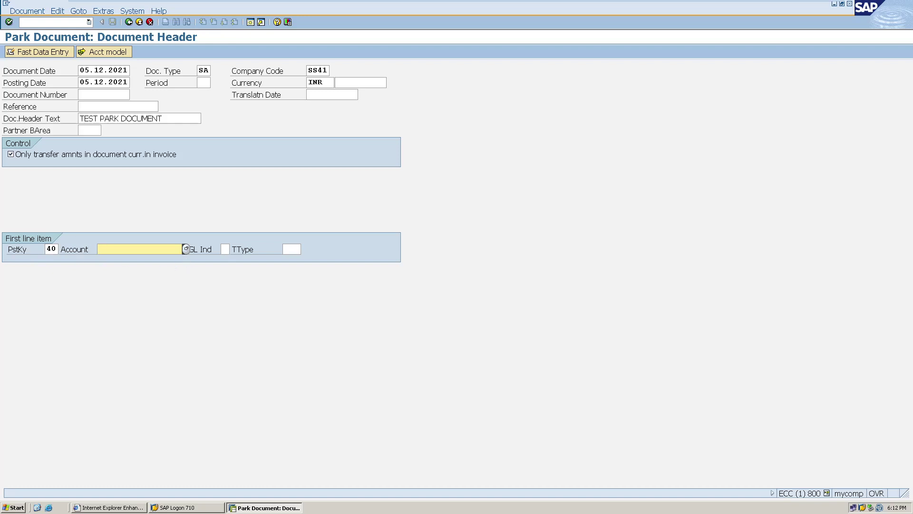
Search *INSURANCE PAID* and choose G/L account 4050 for the first line
left_click(185, 249)
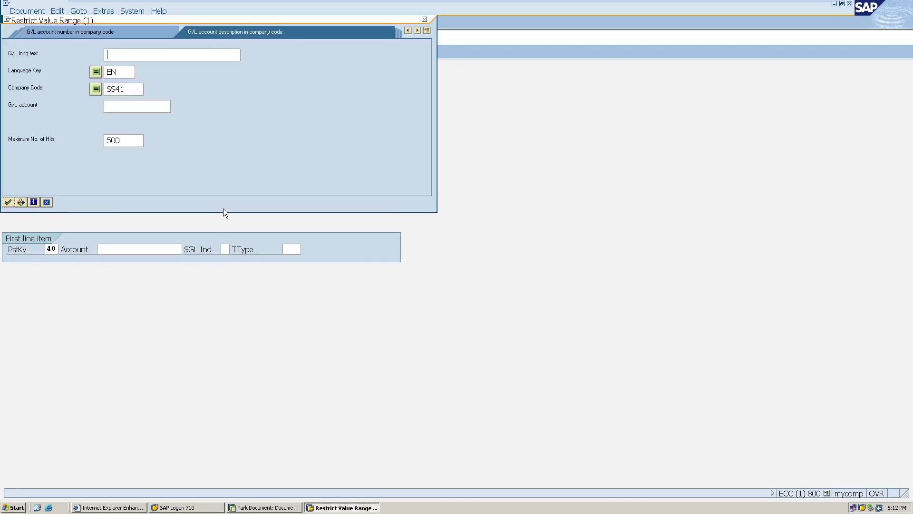
type("*INSURANE")
key("BackSpace")
type("CE PAID*")
key("Return")
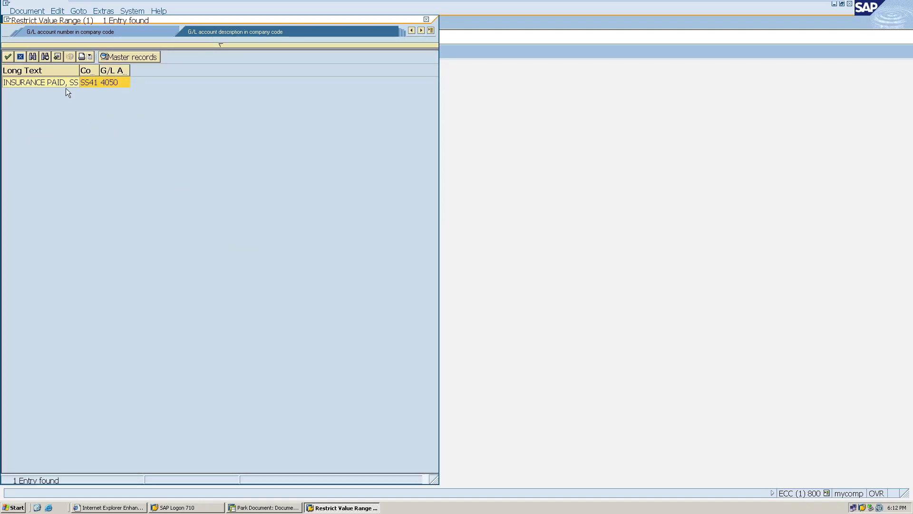
double_click(64, 88)
key("Return")
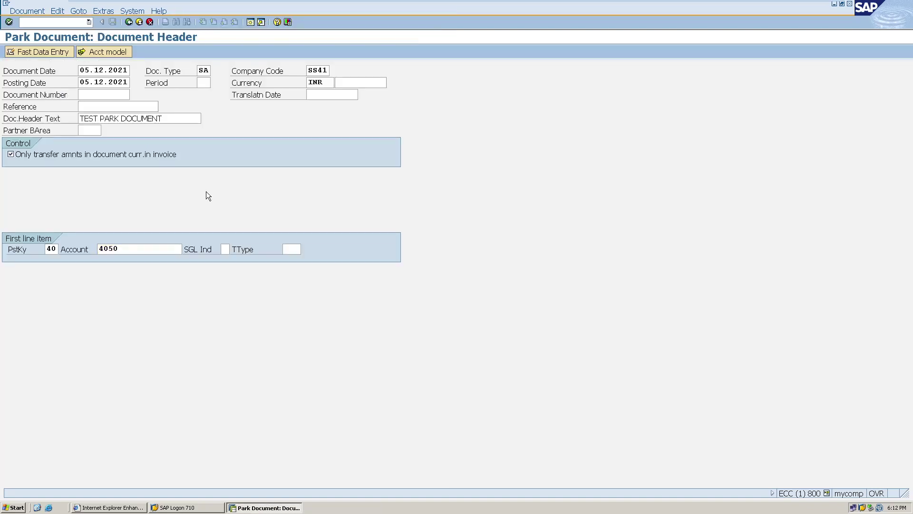
Enter amount 45000 and line text DOCUMENT PARK TESTING on the debit item
type("45")
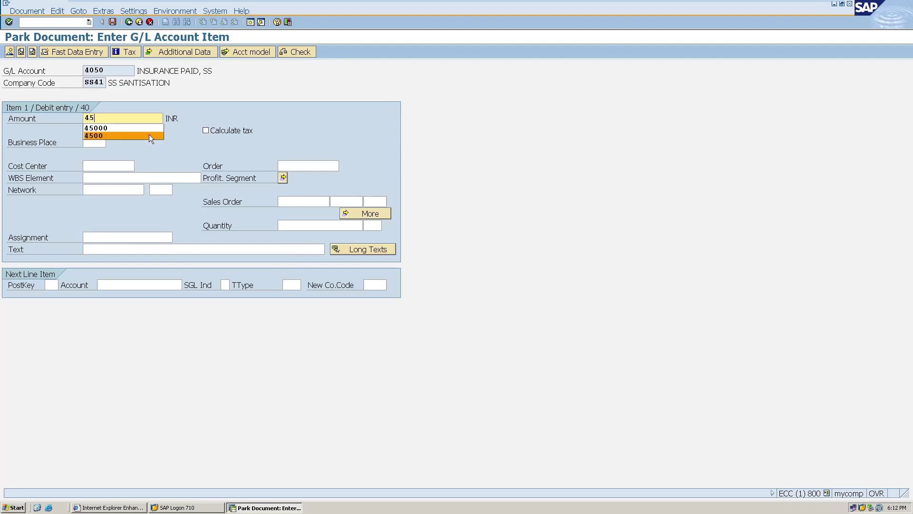
key("Return")
key("Tab")
key("Tab")
key("Tab")
key("Tab")
key("Tab")
key("Tab")
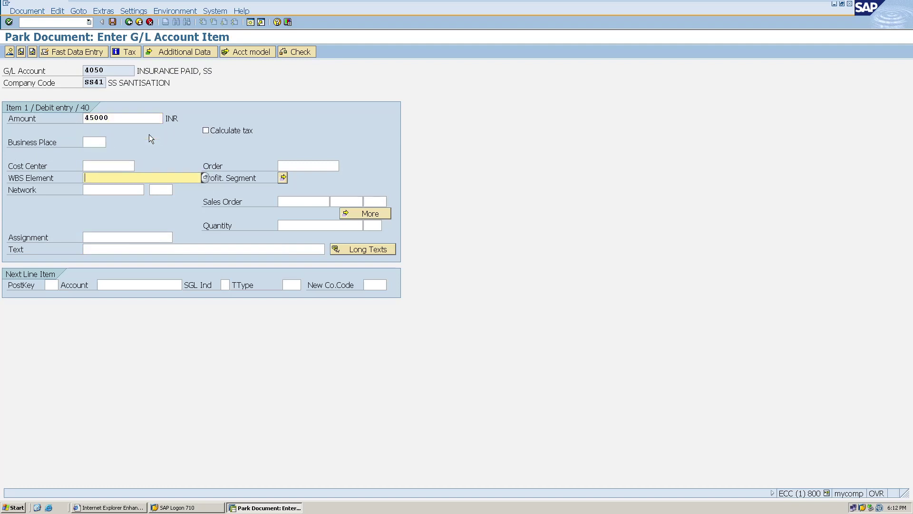
type("DOCU")
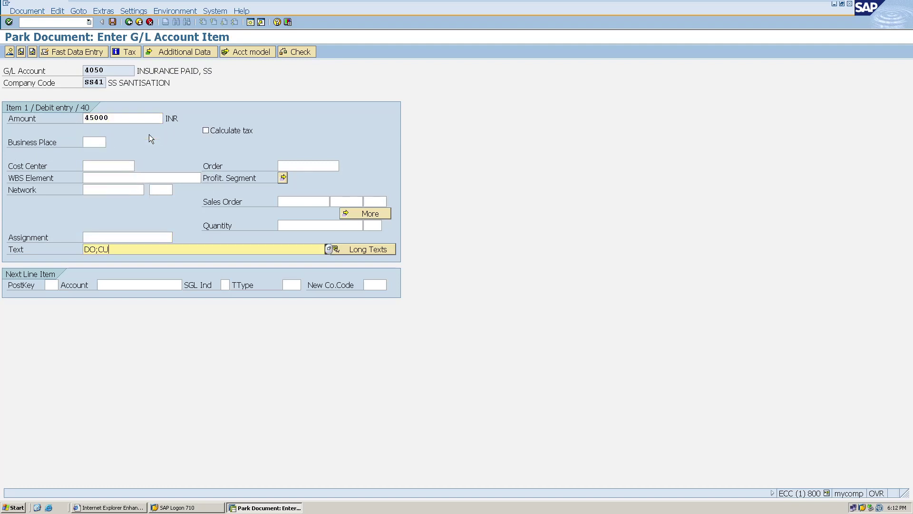
type("MENT PARK TESTINFG")
key("BackSpace")
key("BackSpace")
key("BackSpace")
type("G")
Close the Document menu without parking and start the next line's posting key as 50
left_click(27, 11)
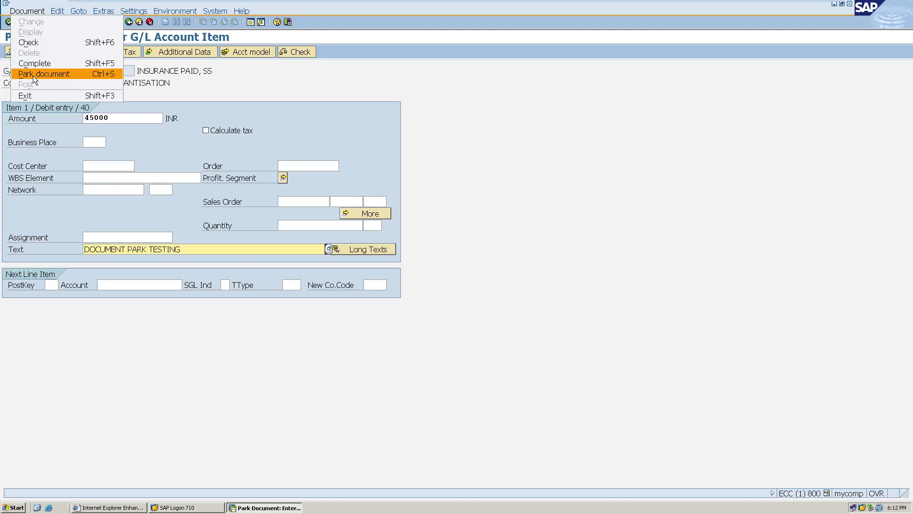
left_click(471, 160)
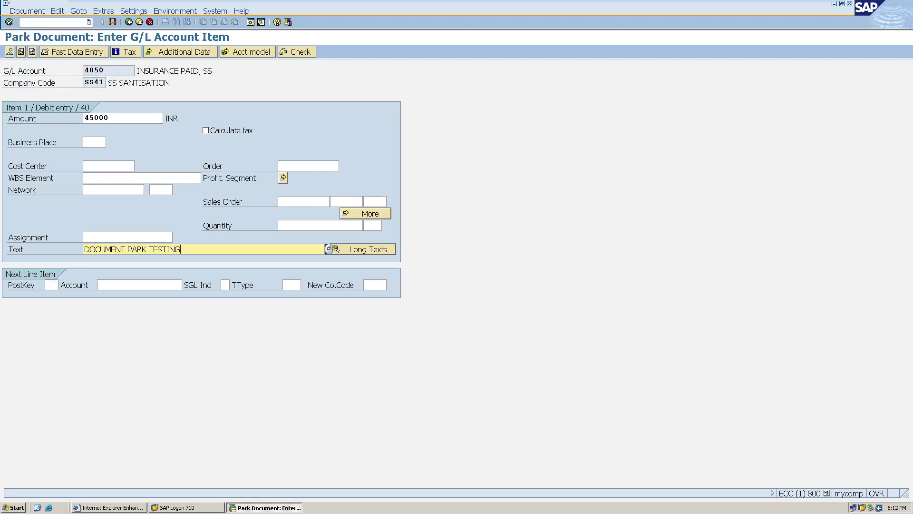
left_click(55, 285)
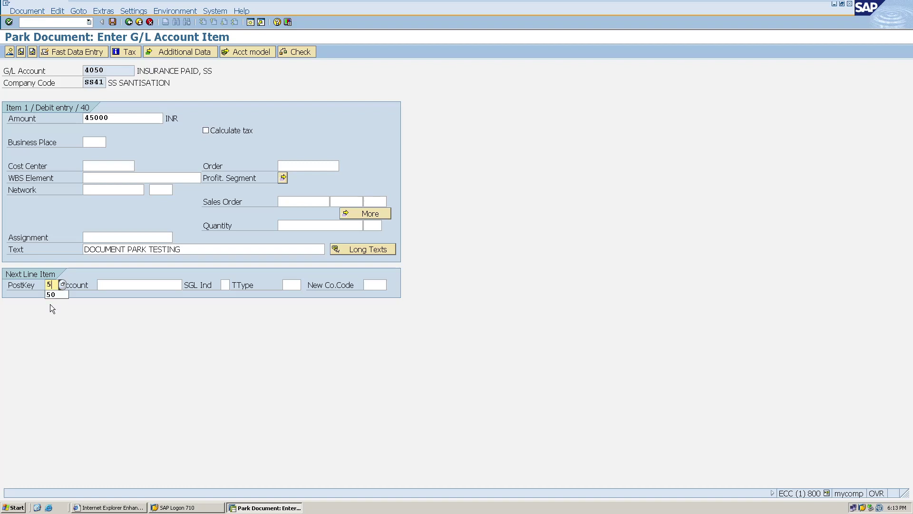
Search *CHQ ISSUE* and pick G/L account 2020 for the credit line
left_click(183, 285)
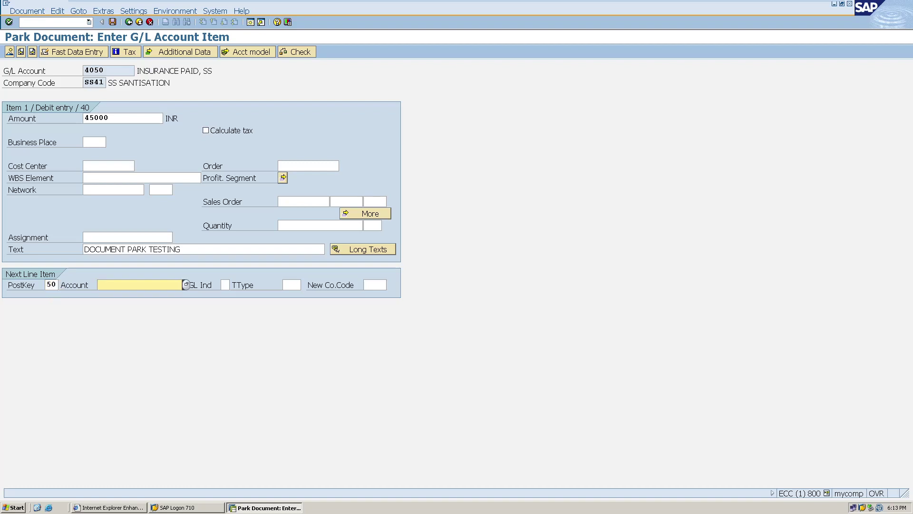
left_click(186, 285)
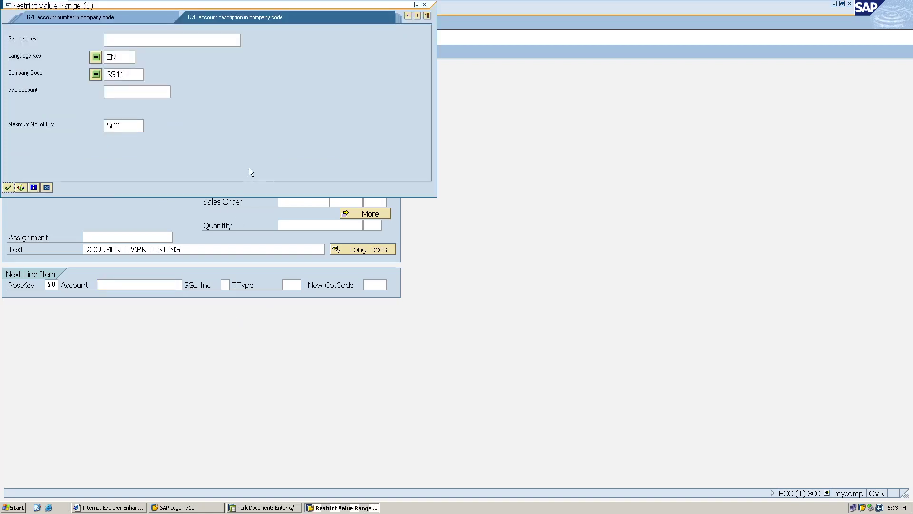
type("*CHQ ISSUE*")
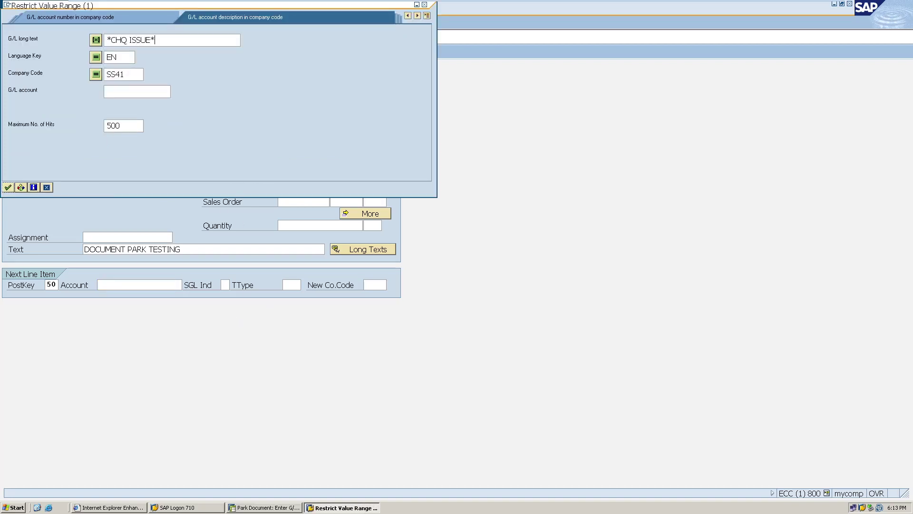
key("Return")
double_click(81, 68)
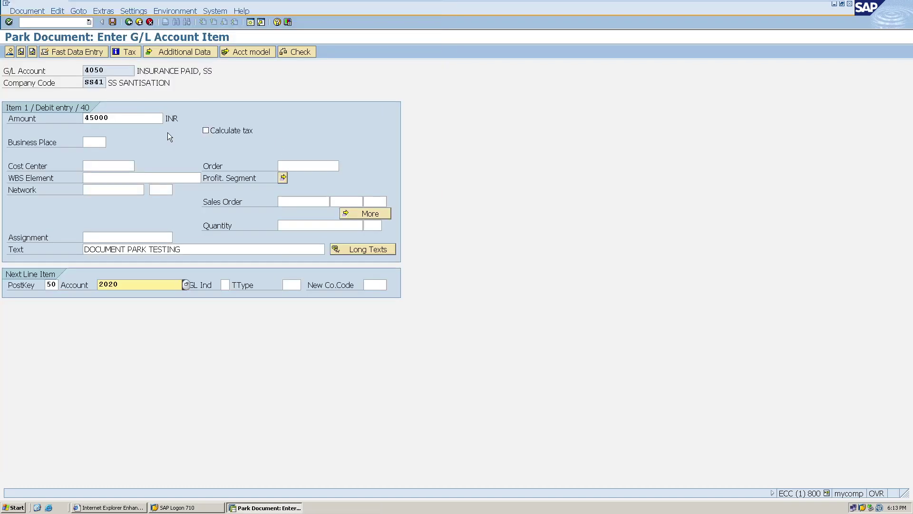
key("Return")
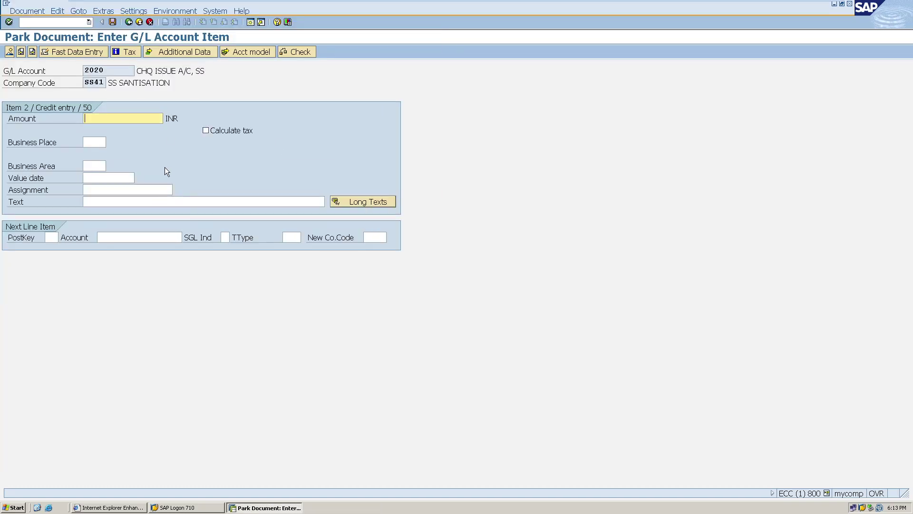
Fill the balancing amount (*) and copied text (+), then park the document as 1091
type("*")
left_click(322, 201)
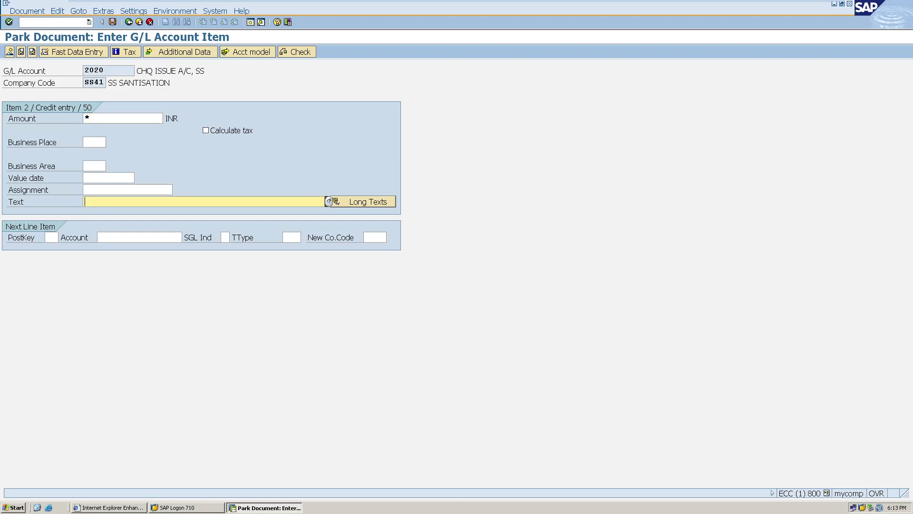
type("+")
key("Return")
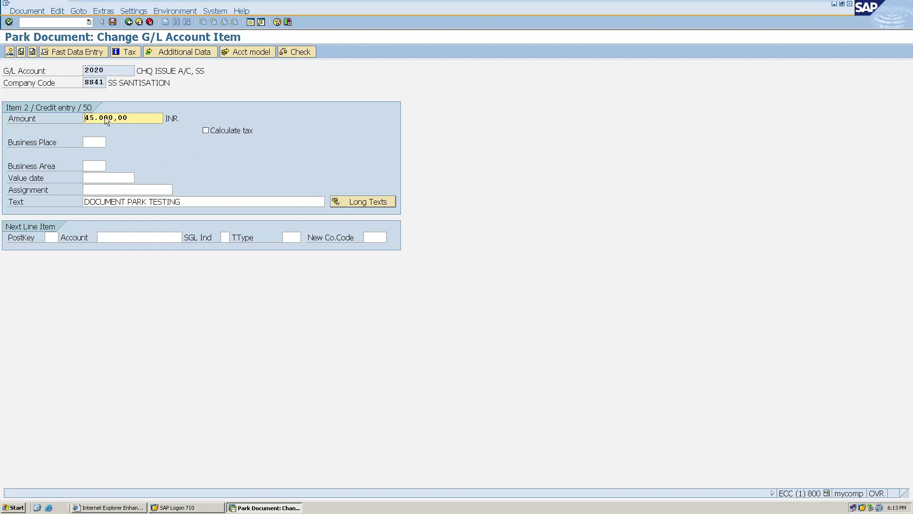
left_click(25, 11)
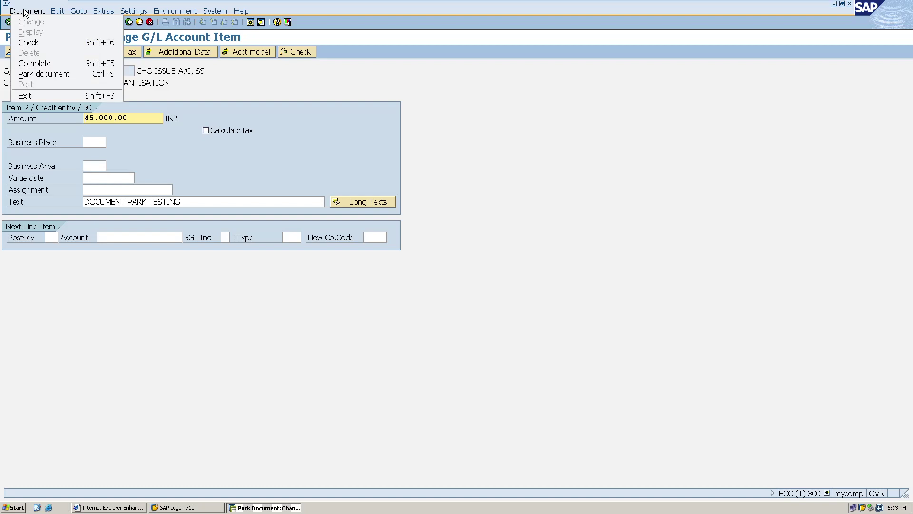
left_click(37, 72)
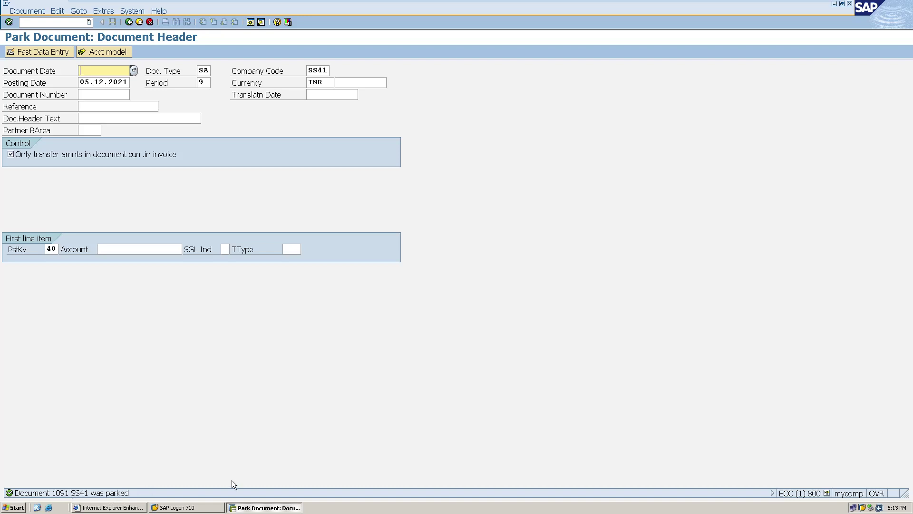
Exit the park document transaction with /N back to SAP Easy Access
left_click(70, 23)
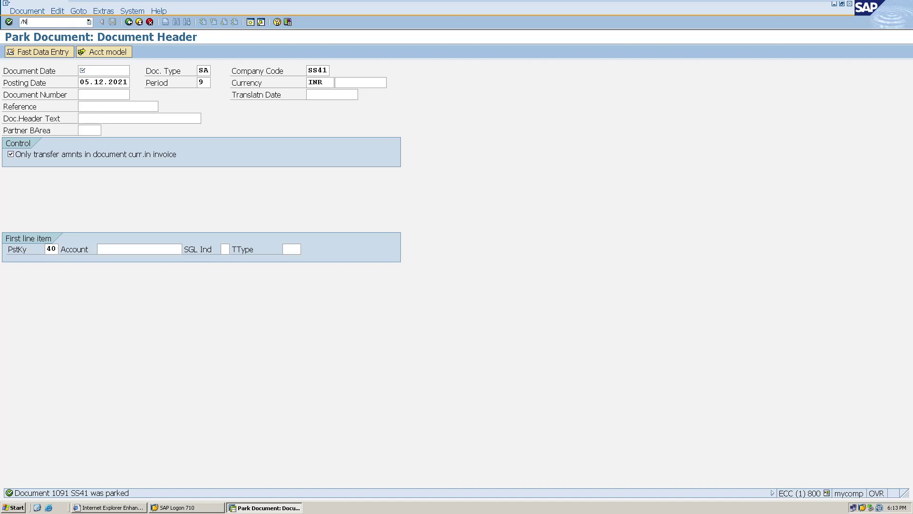
key("Return")
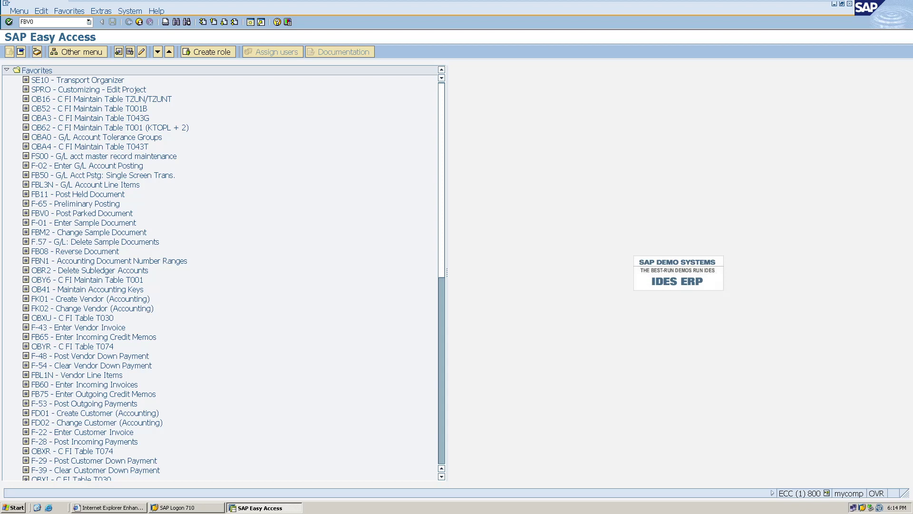
Open FBV0 for company code SS41 and clear the proposed document number 1091
key("Return")
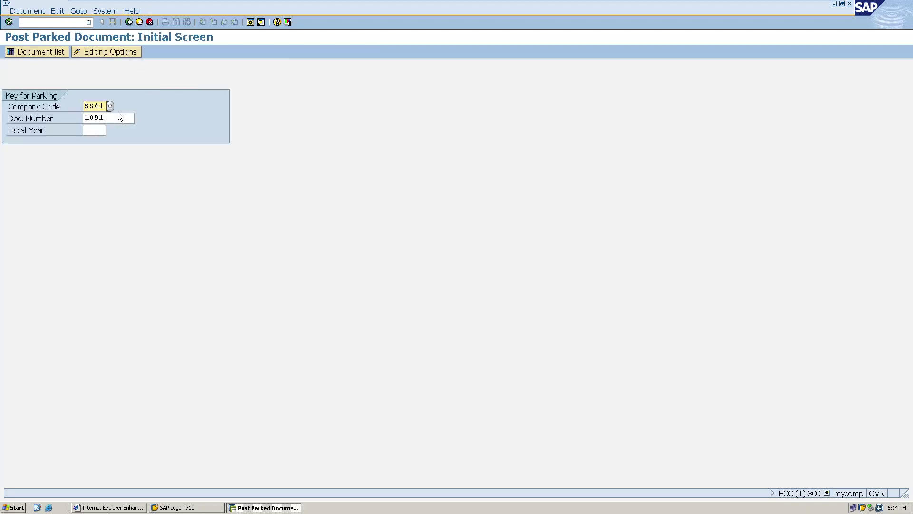
key("Tab")
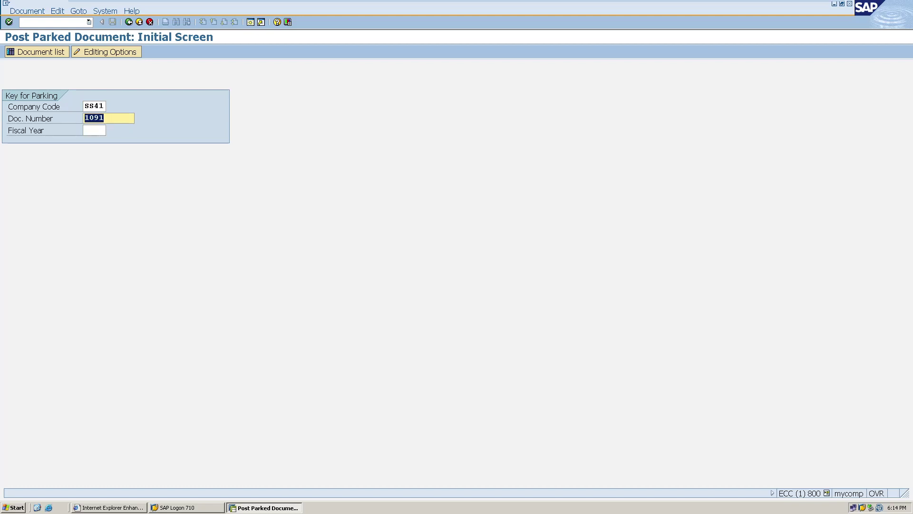
key("End")
key("BackSpace")
key("BackSpace")
key("BackSpace")
key("BackSpace")
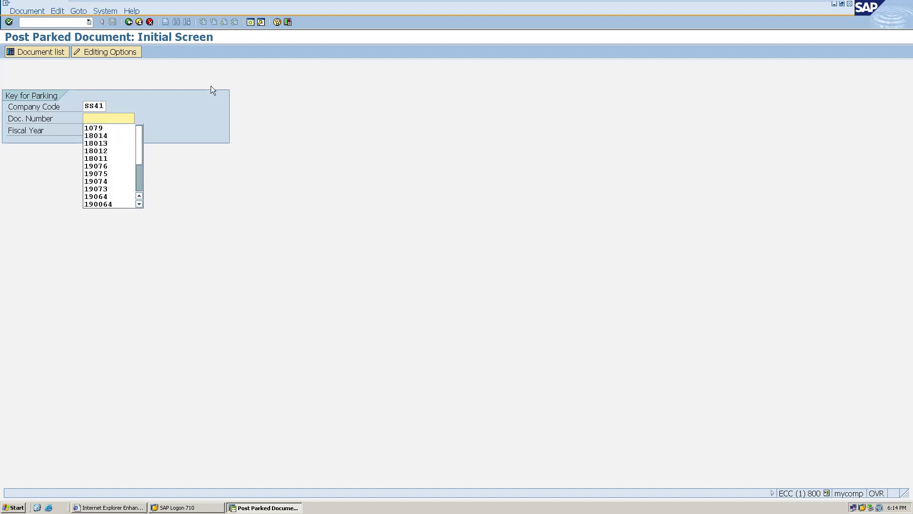
key("Escape")
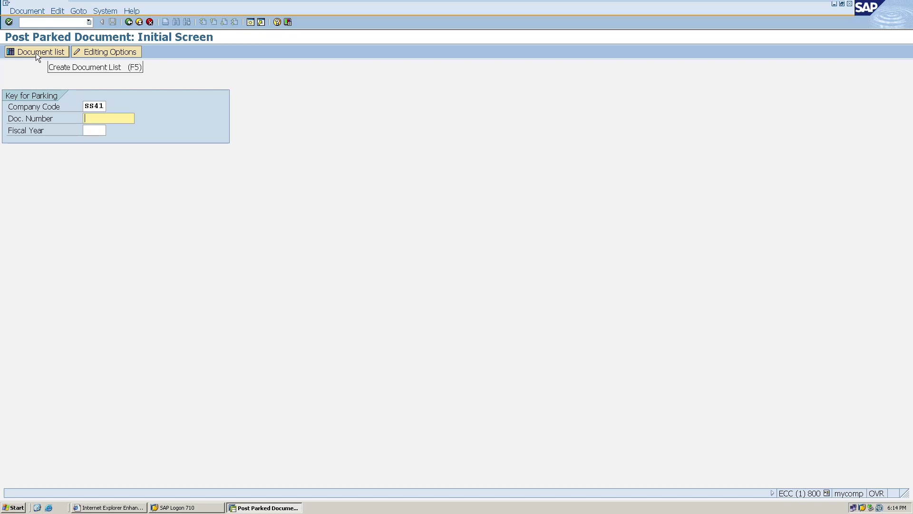
Open the parked documents list selection and limit document numbers to 1089 through 1091
left_click(35, 52)
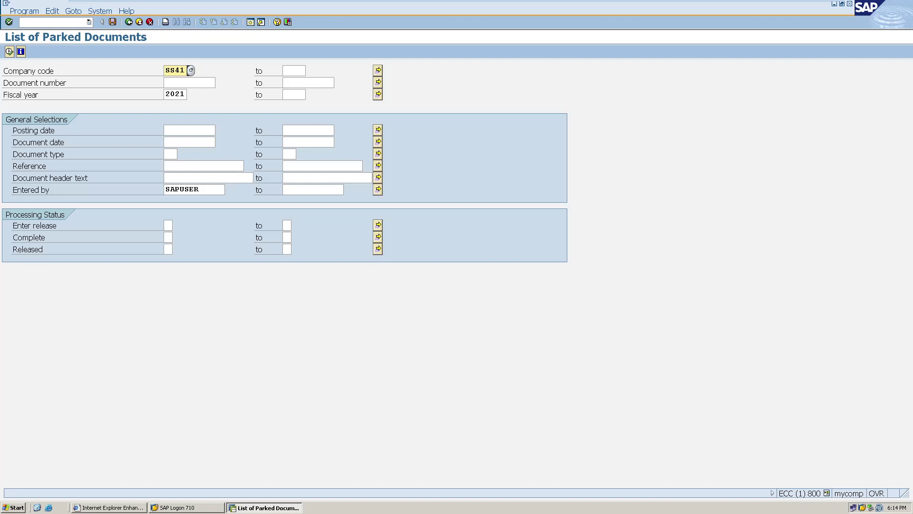
left_click(128, 21)
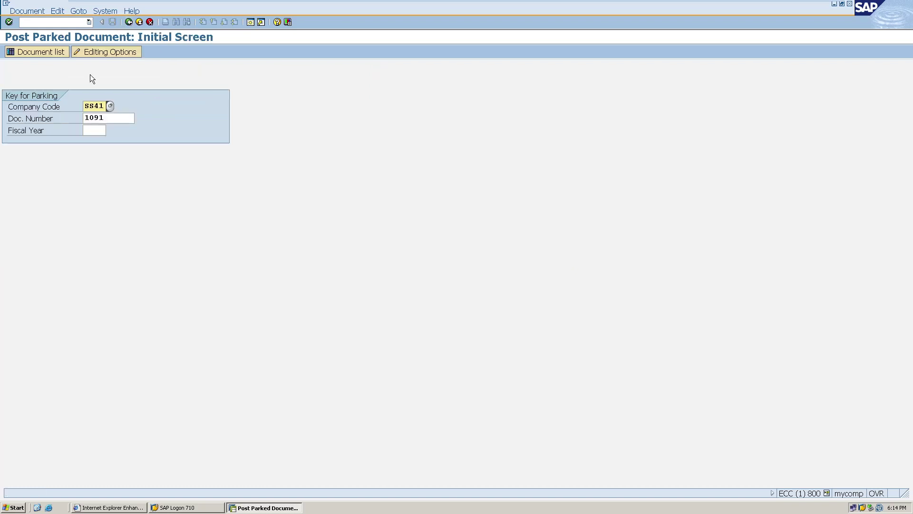
left_click(48, 49)
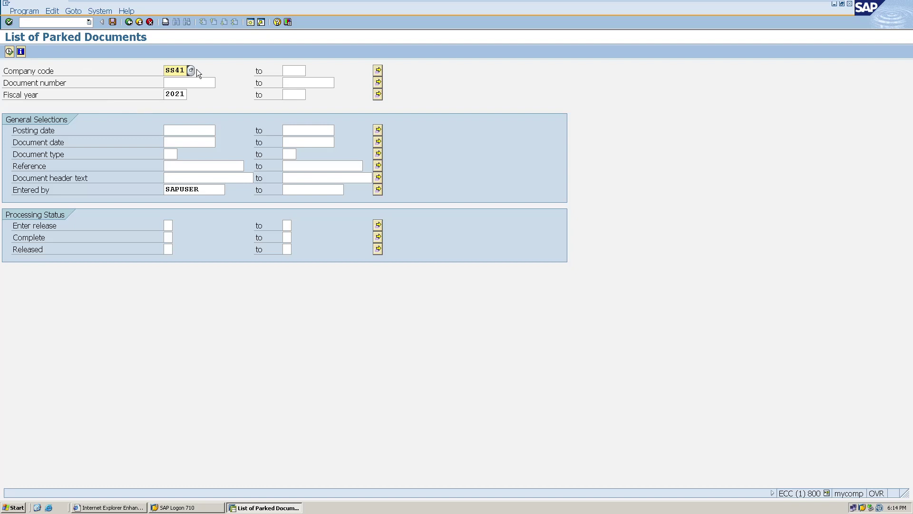
left_click(166, 83)
type("10")
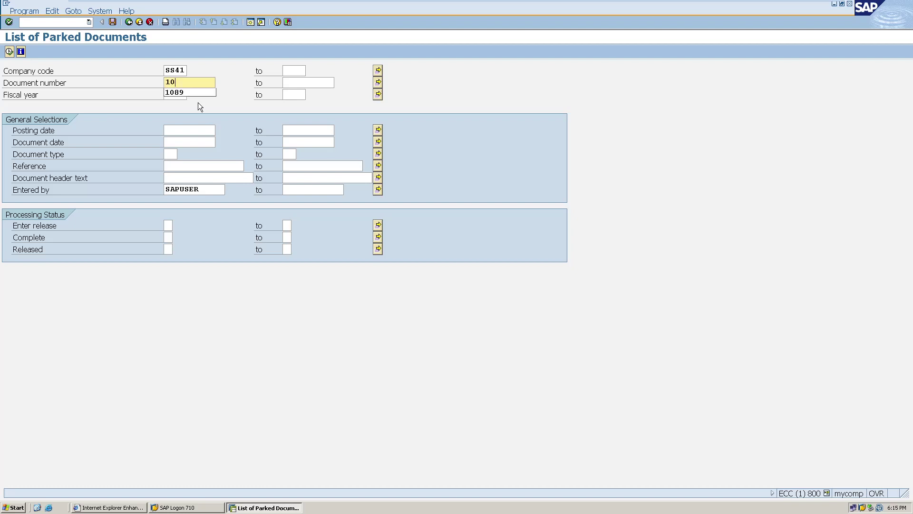
key("Down")
key("Return")
left_click(308, 82)
type("1091")
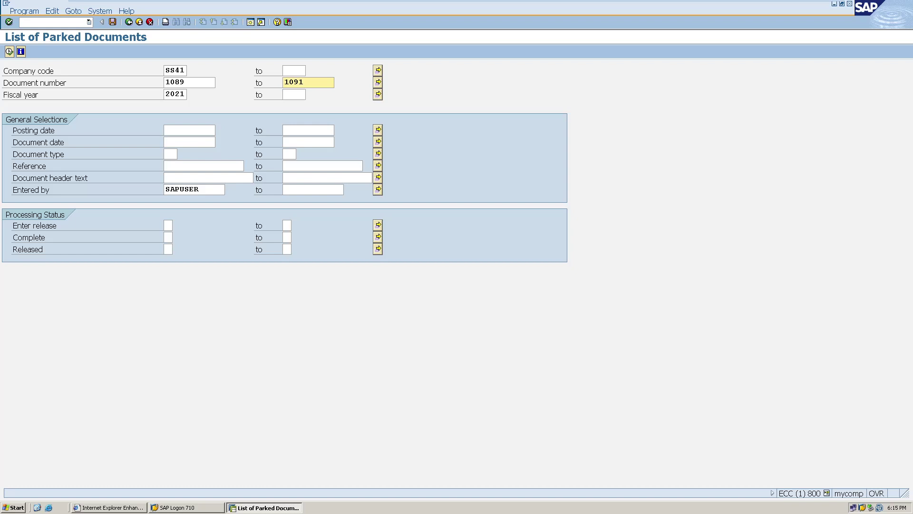
List parked documents 1089, 1090 and 1091, select each row, then go back to the selection
left_click(9, 53)
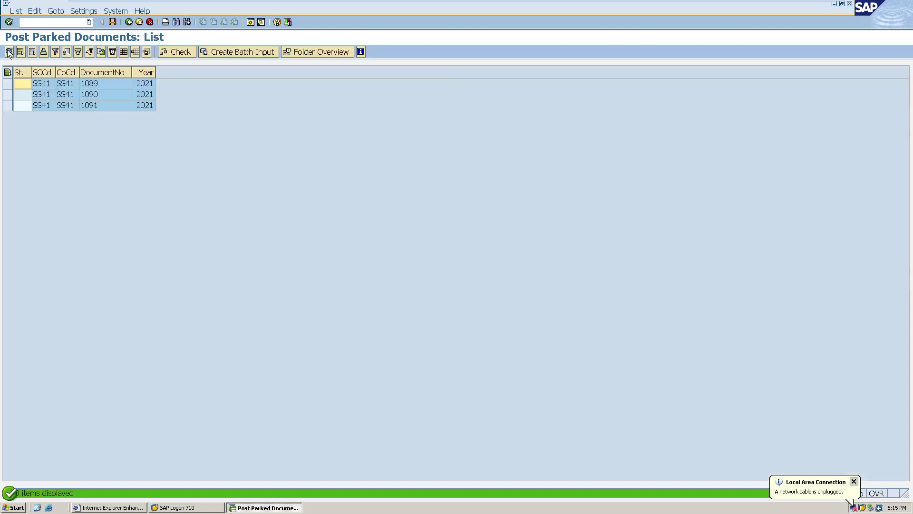
left_click(45, 85)
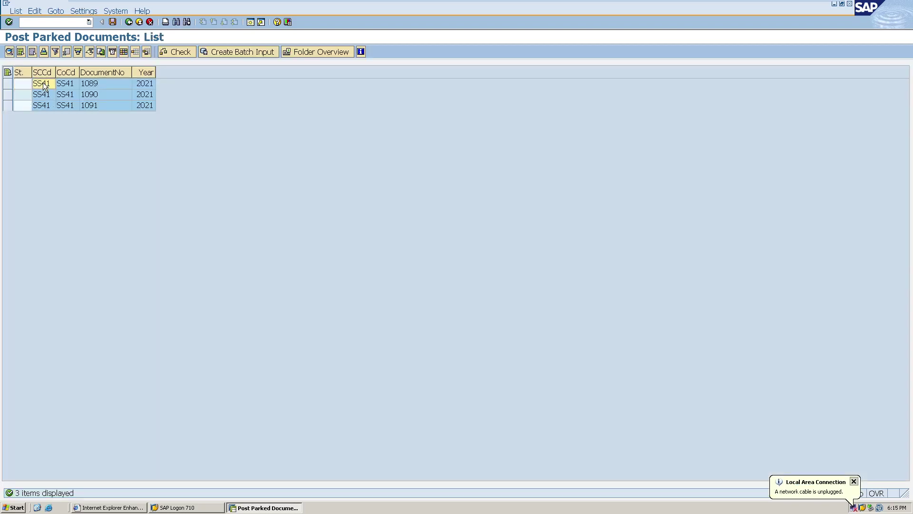
left_click(9, 83)
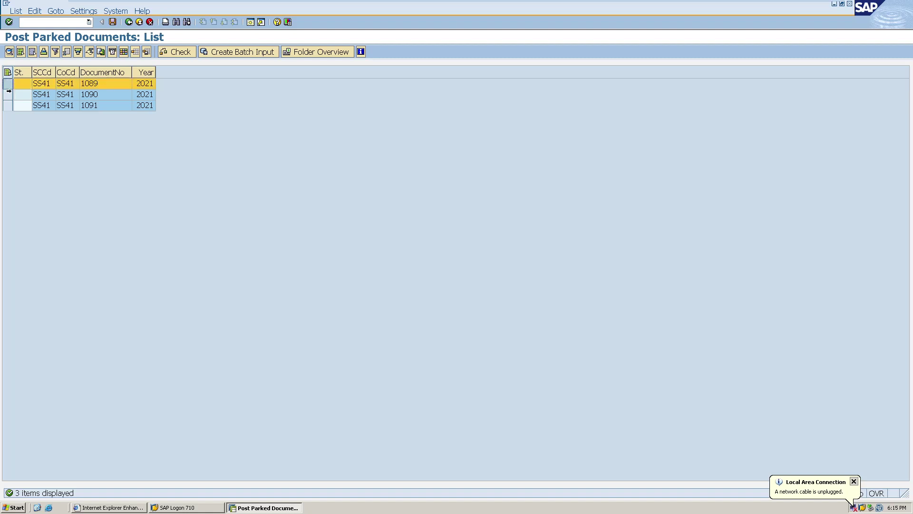
left_click(8, 94)
left_click(7, 102)
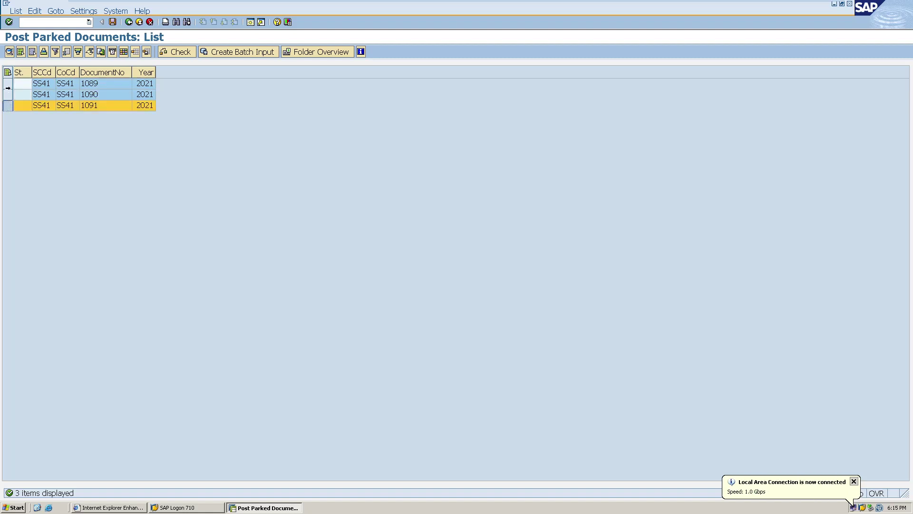
left_click(6, 83)
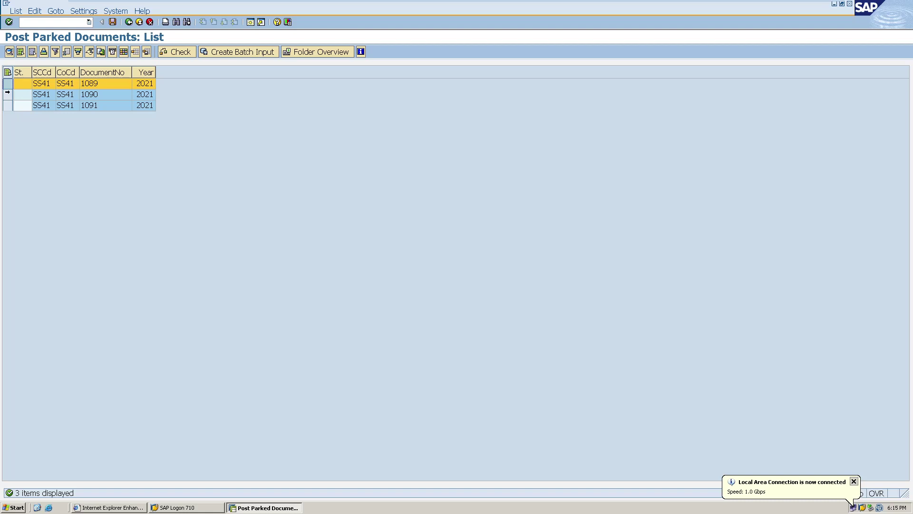
left_click(7, 94)
left_click(7, 104)
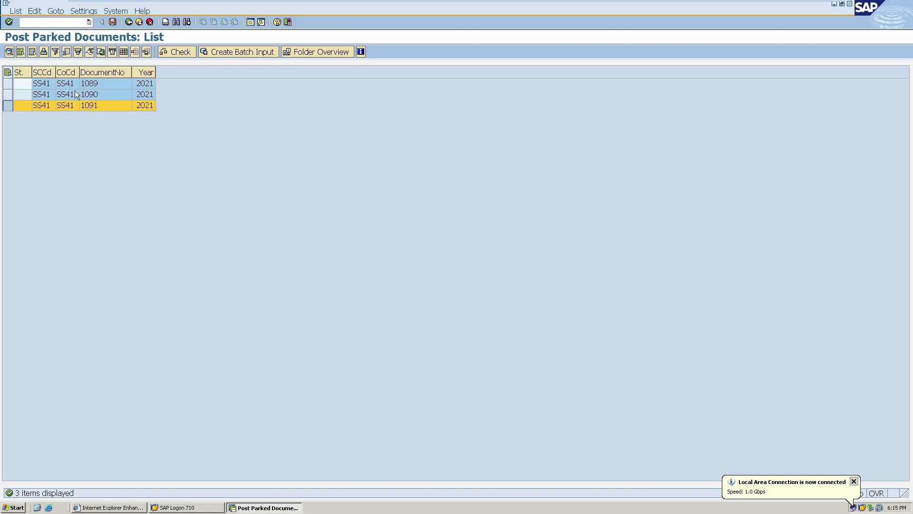
left_click(129, 22)
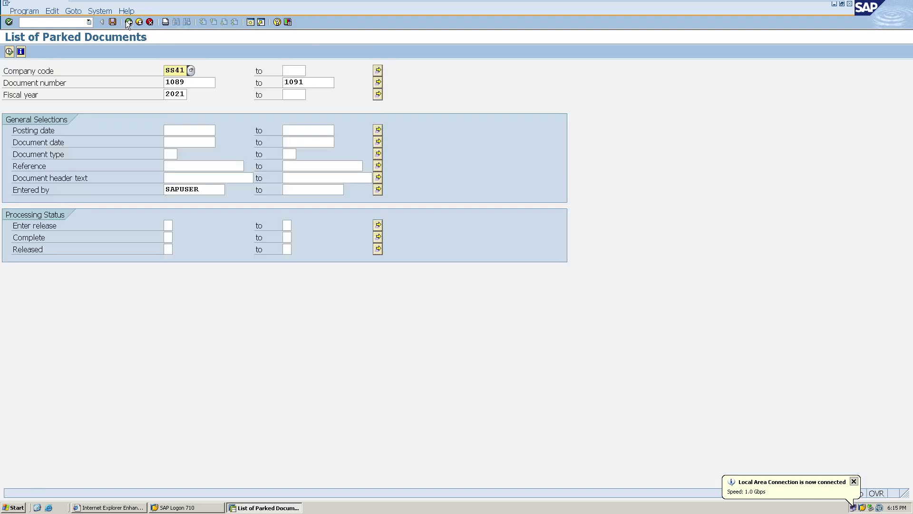
Change the document number from 1091 to 1089 with fiscal year 2021 and open its overview
left_click(127, 23)
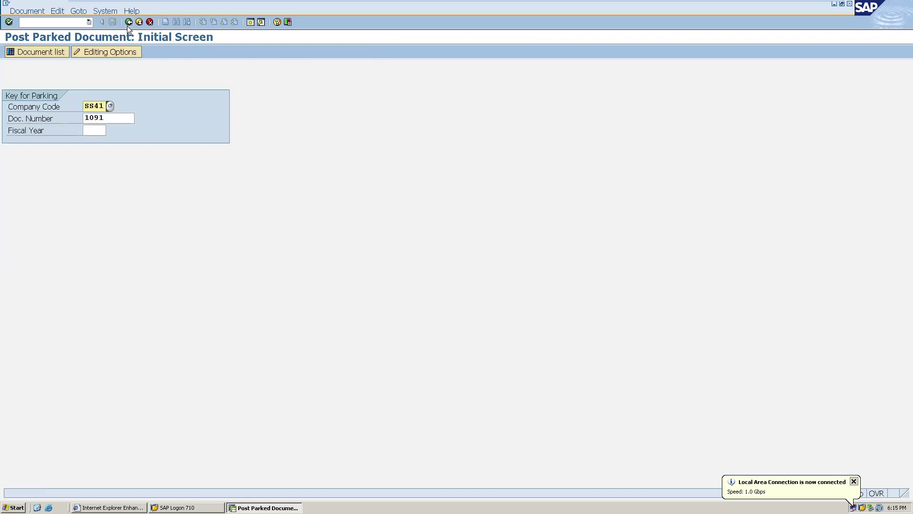
left_click(104, 118)
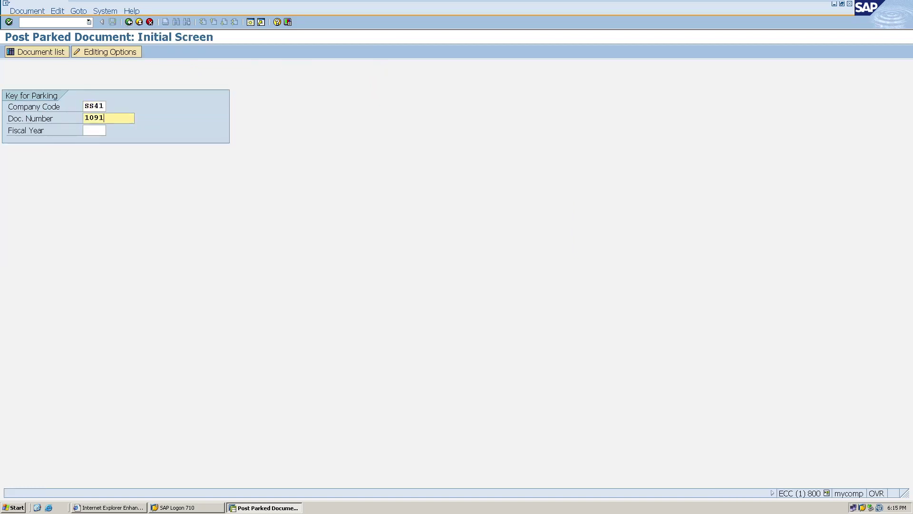
key("Tab")
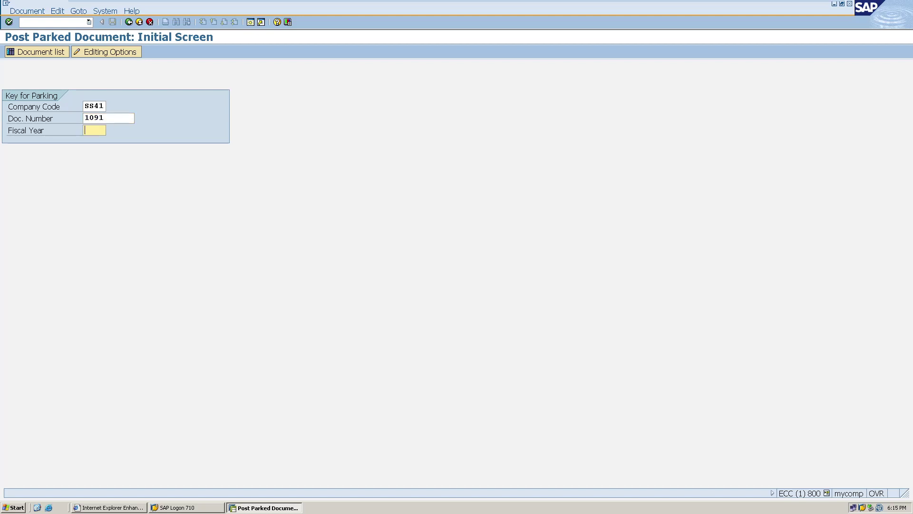
key("shift+Tab")
key("BackSpace")
key("BackSpace")
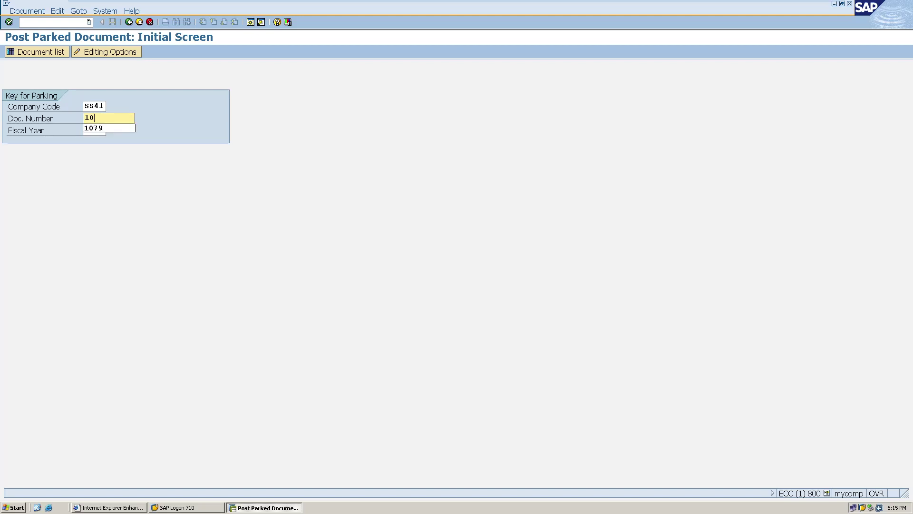
type("89")
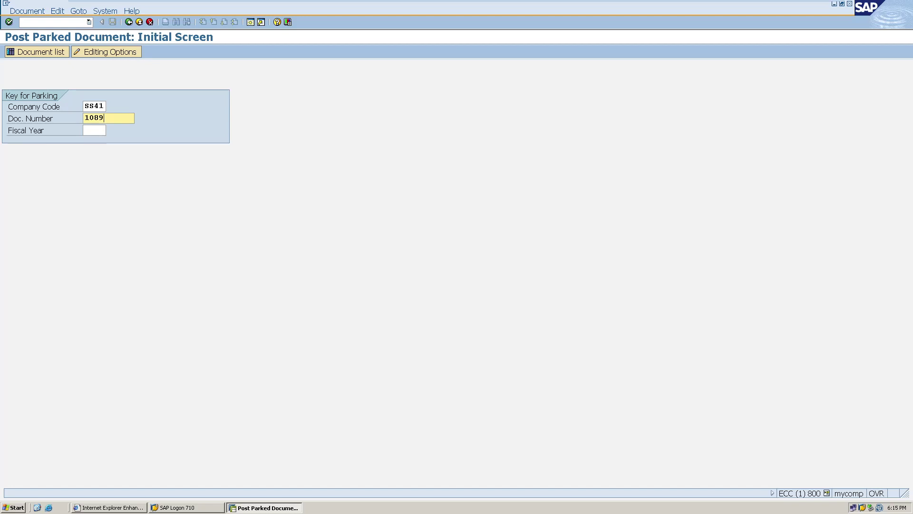
key("Tab")
type("2021")
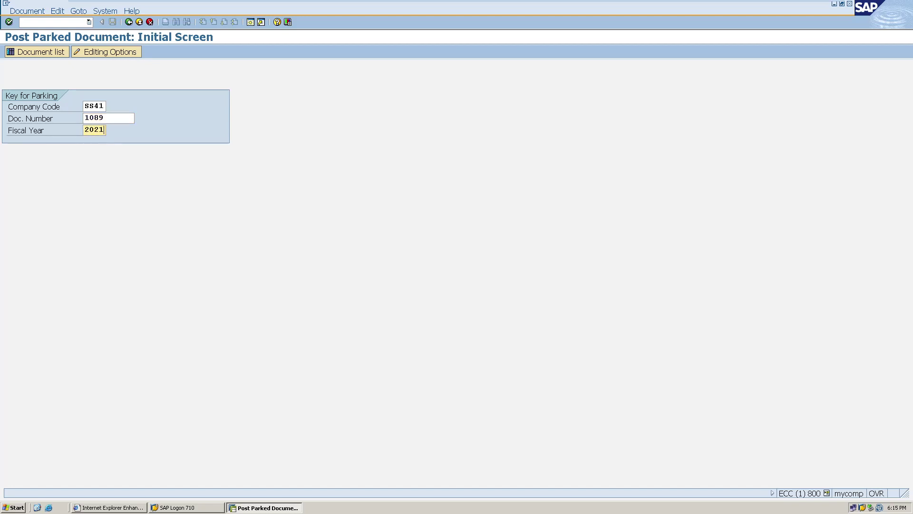
key("Return")
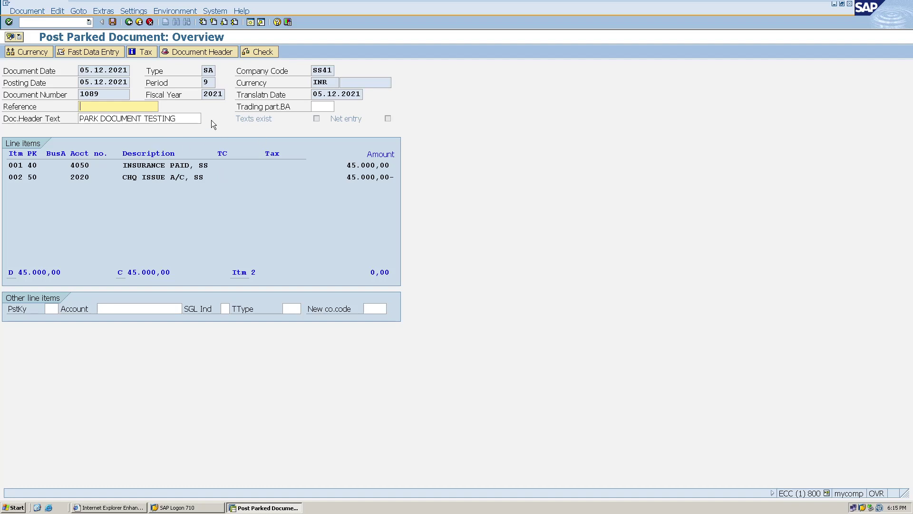
Inspect debit line item 001, then enter CHECKED as the document reference
left_click(142, 110)
double_click(183, 168)
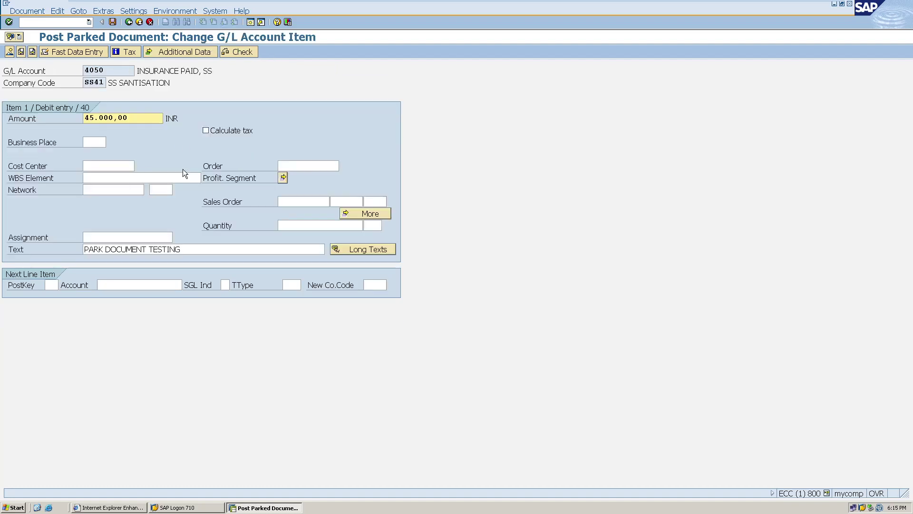
left_click(128, 23)
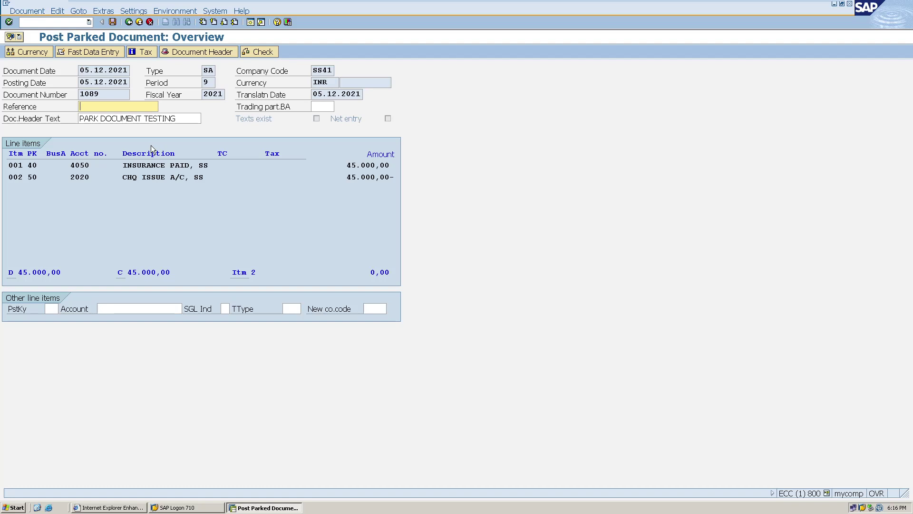
type("CHECKED")
left_click(26, 13)
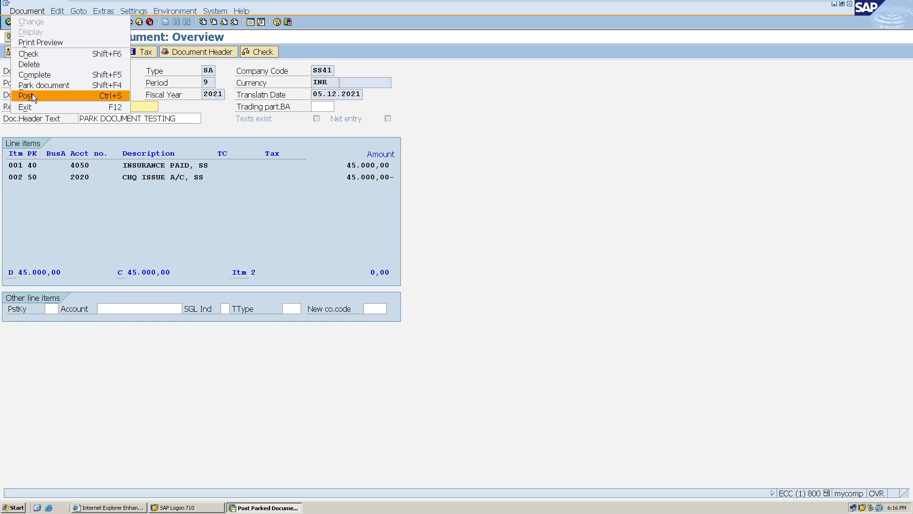
Post document 1089 via Document > Post, which stops on the 2020 credit item's required fields
left_click(224, 175)
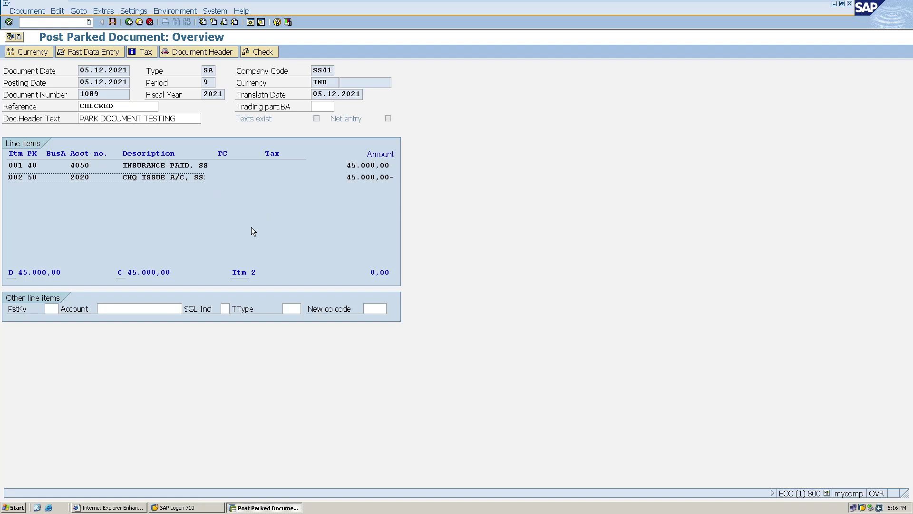
left_click(31, 11)
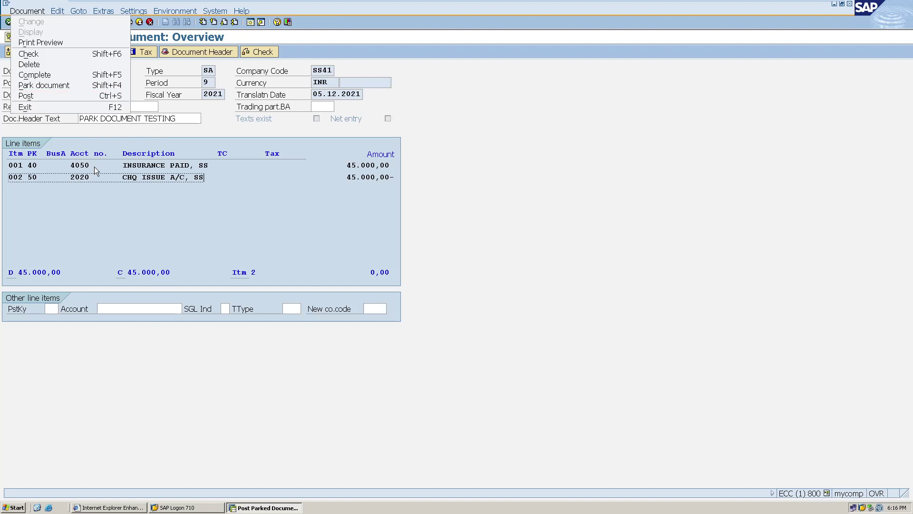
key("Escape")
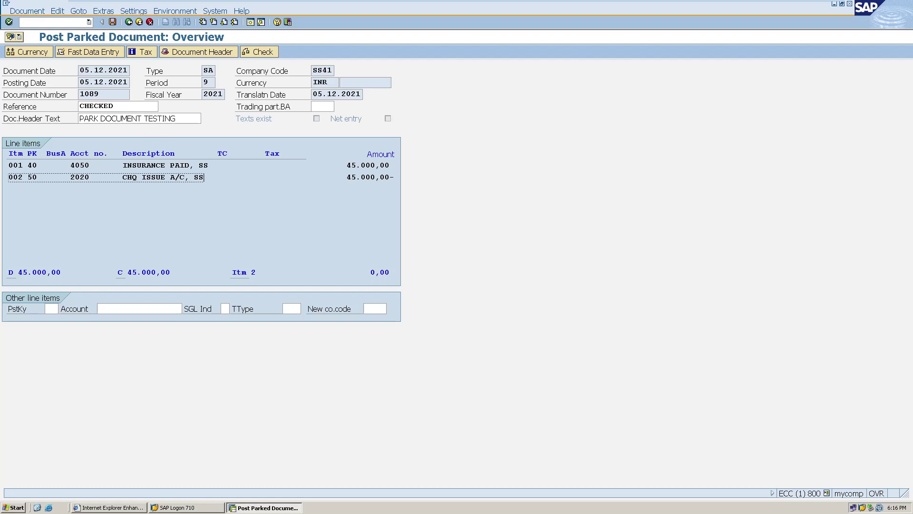
left_click(27, 11)
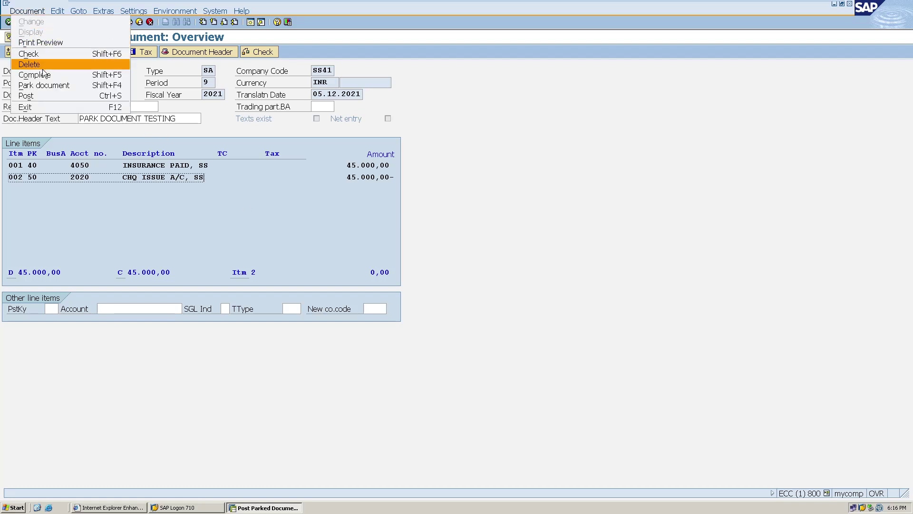
left_click(46, 95)
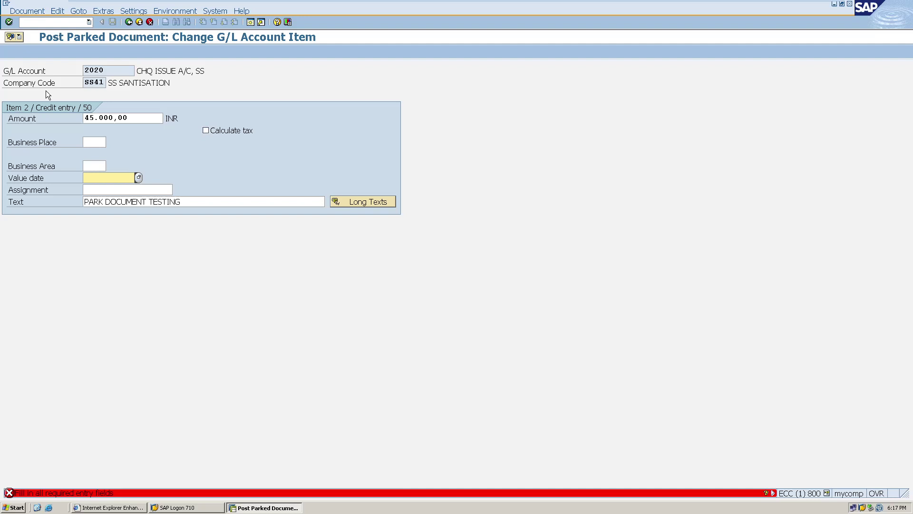
Pick 05.12.2021 from the calendar as the 2020 credit line's value date
left_click(139, 177)
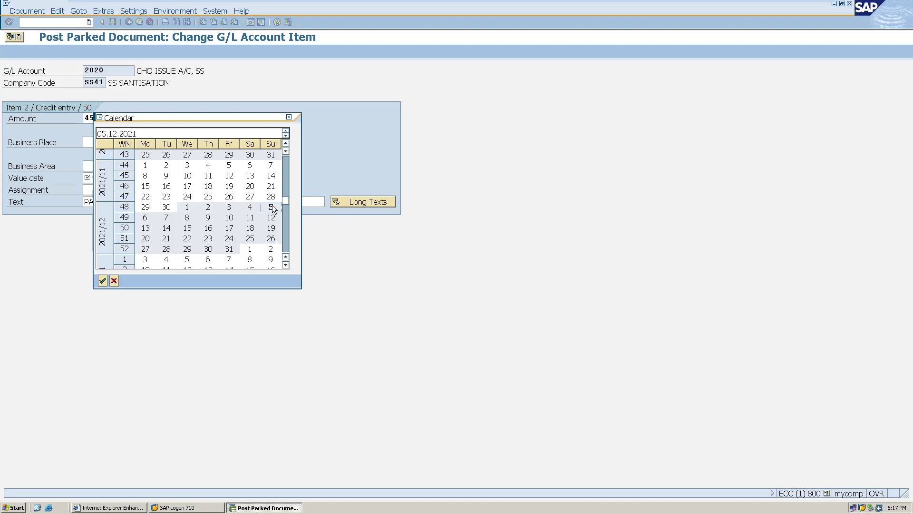
double_click(272, 208)
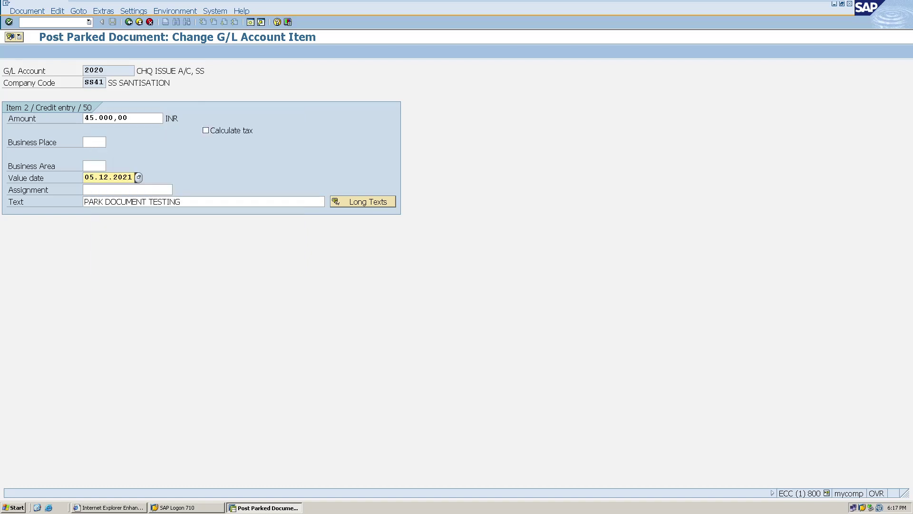
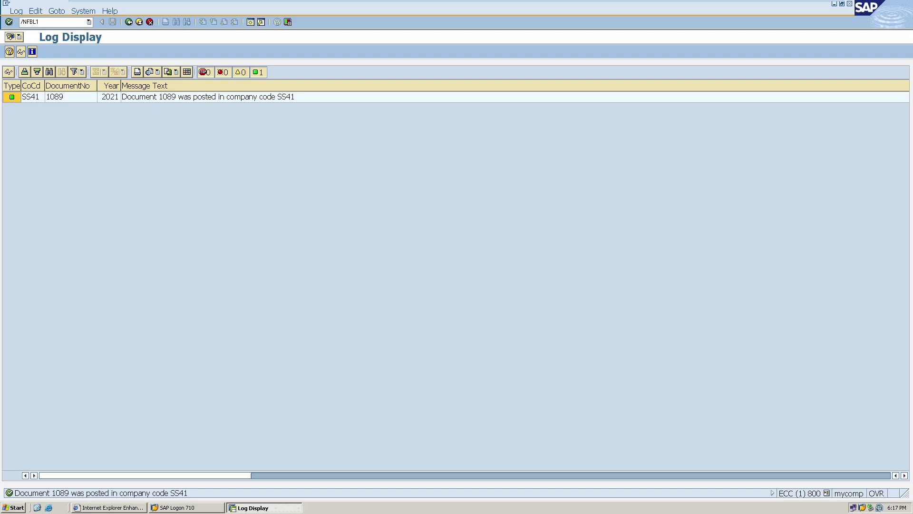
Run FBL3 to bring up the G/L account line item selection for company code SS41
key("BackSpace")
key("Return")
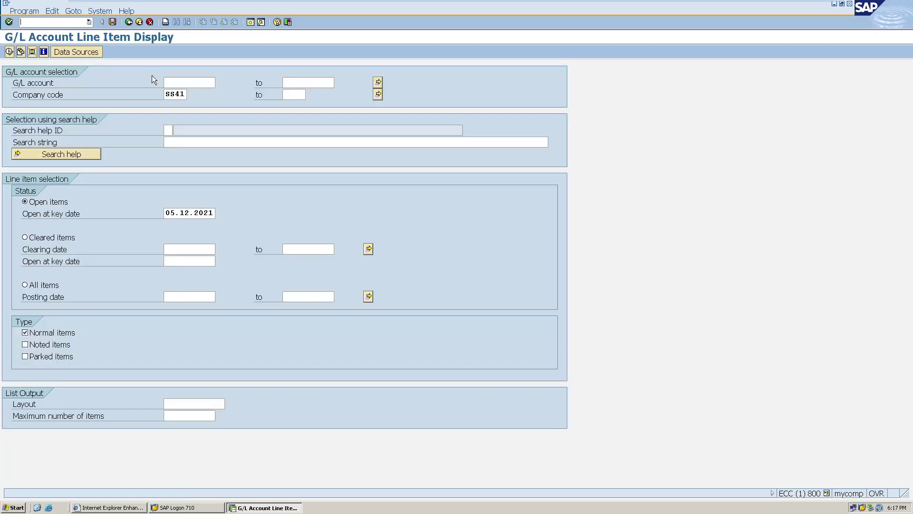
Bring up the G/L account number search help, then minimize it
left_click(189, 82)
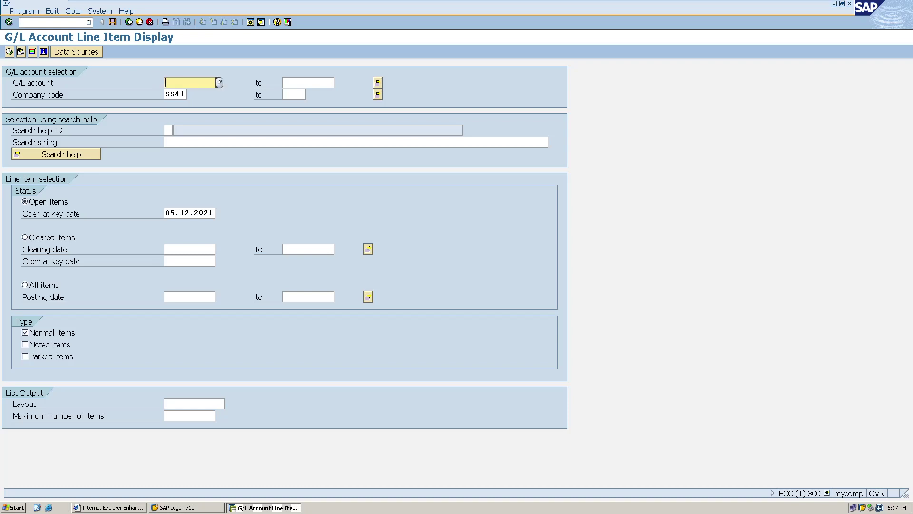
left_click(219, 82)
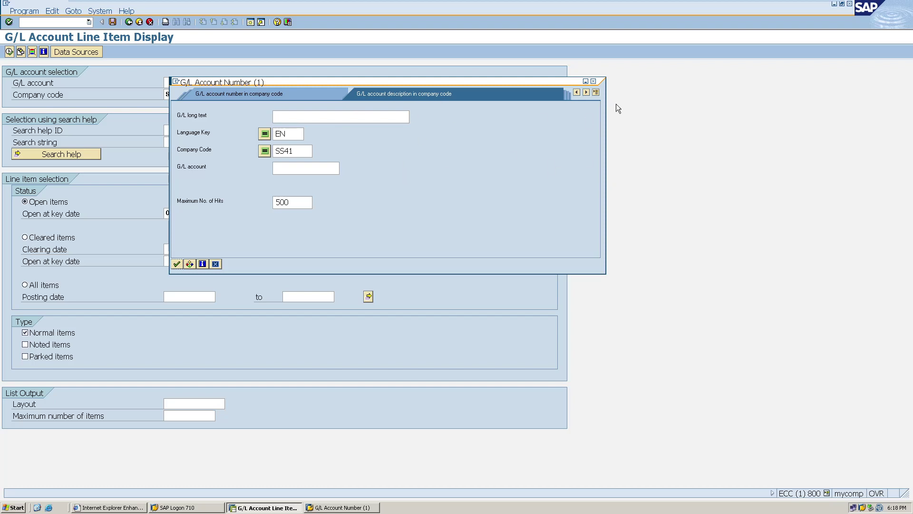
left_click(586, 81)
Start a new session running FB03, prefilled with document 1089 in SS41
key("Caps_Lock")
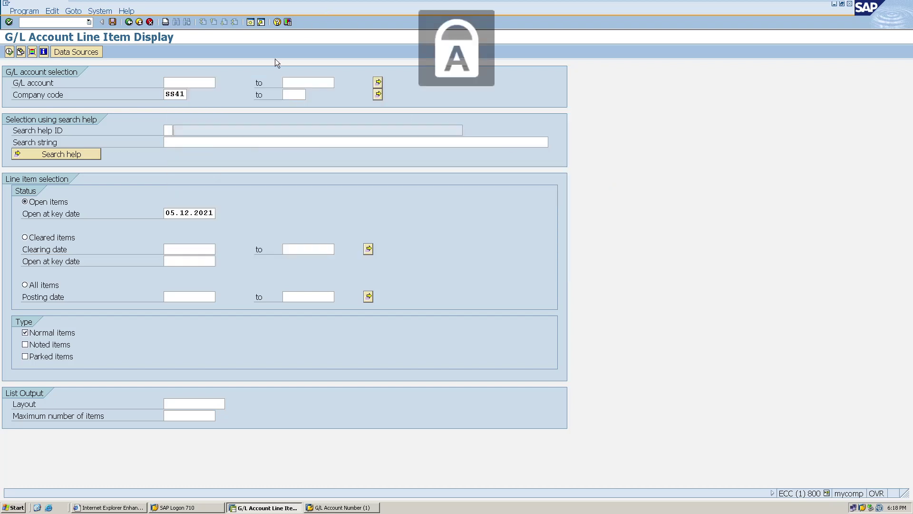
left_click(250, 22)
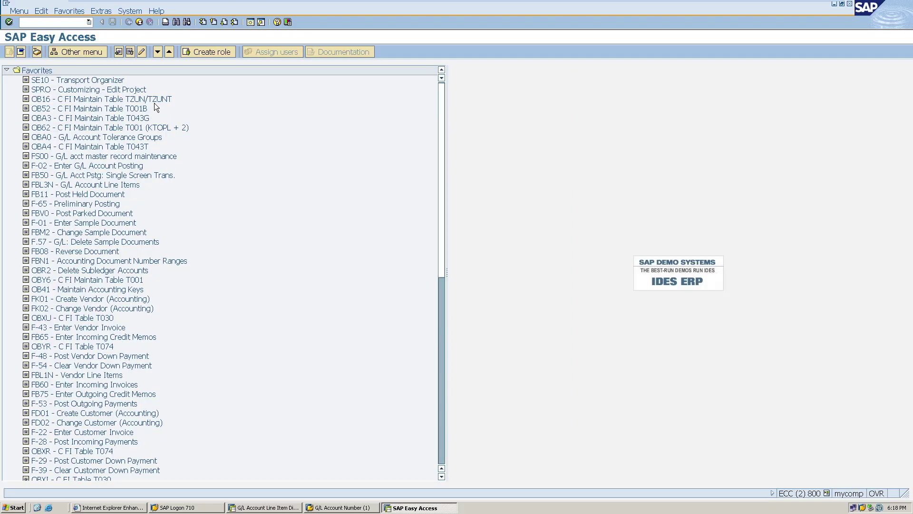
type("FB03")
key("Return")
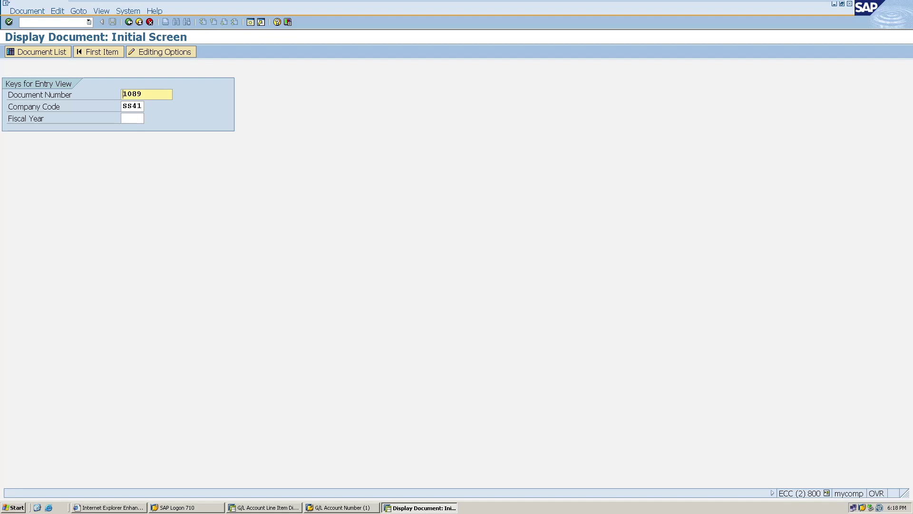
key("shift+Home")
left_click(132, 118)
type("2021")
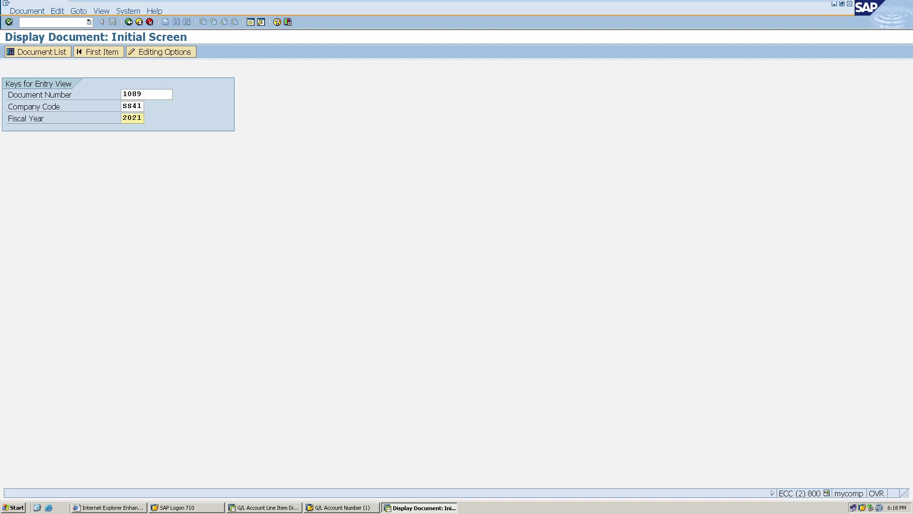
key("Return")
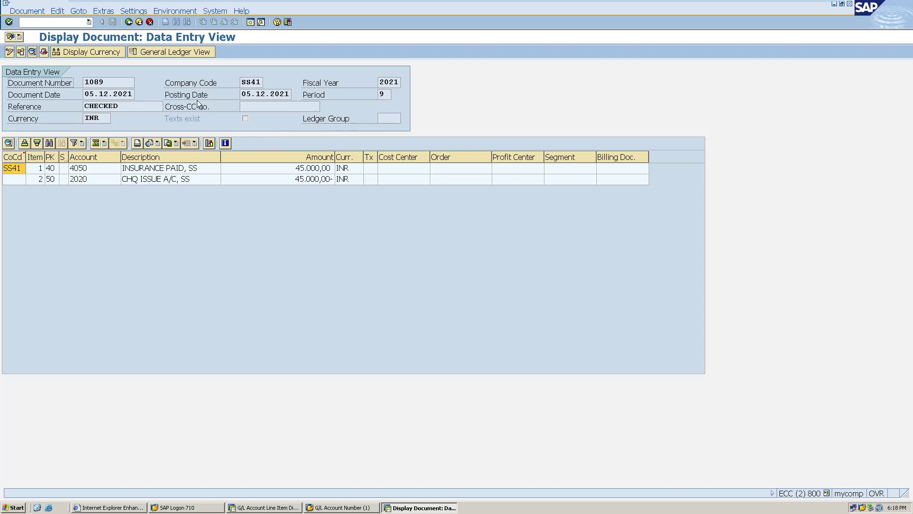
left_click(147, 53)
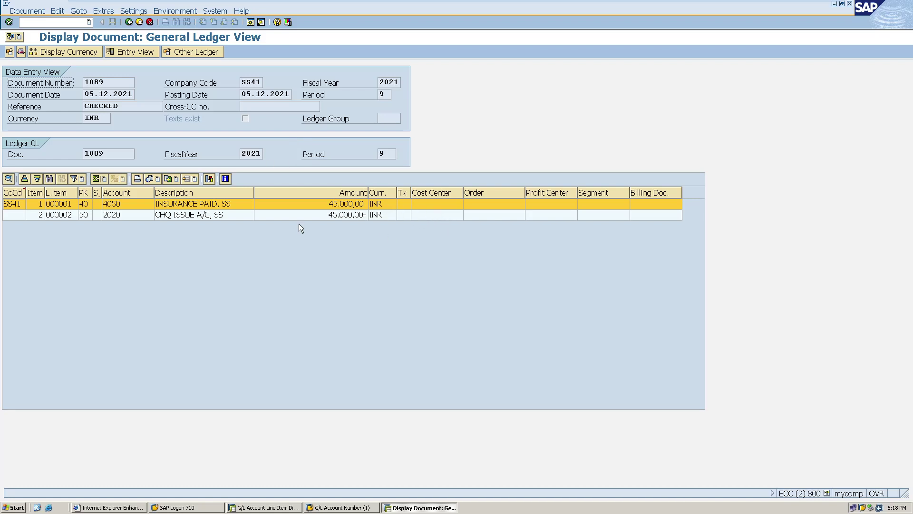
left_click(129, 22)
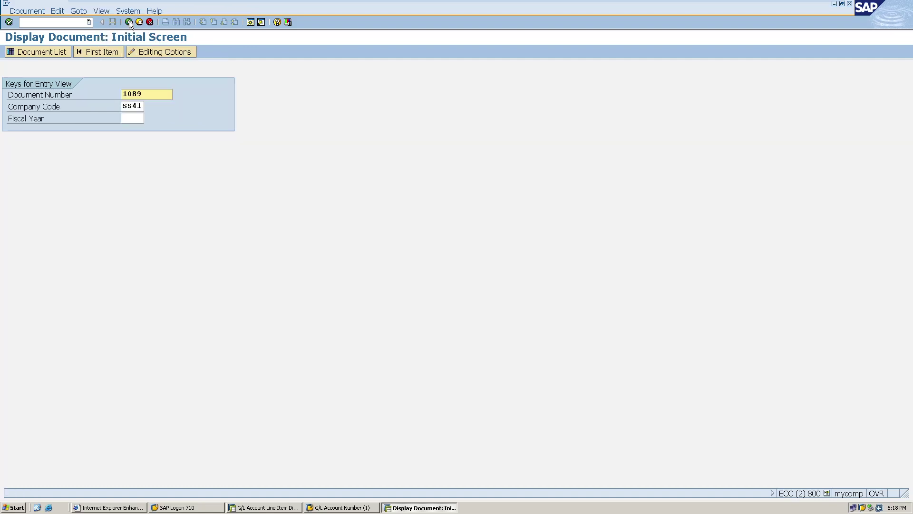
Return to the Easy Access menu and call up parked document 1090 in FBV0
left_click(129, 22)
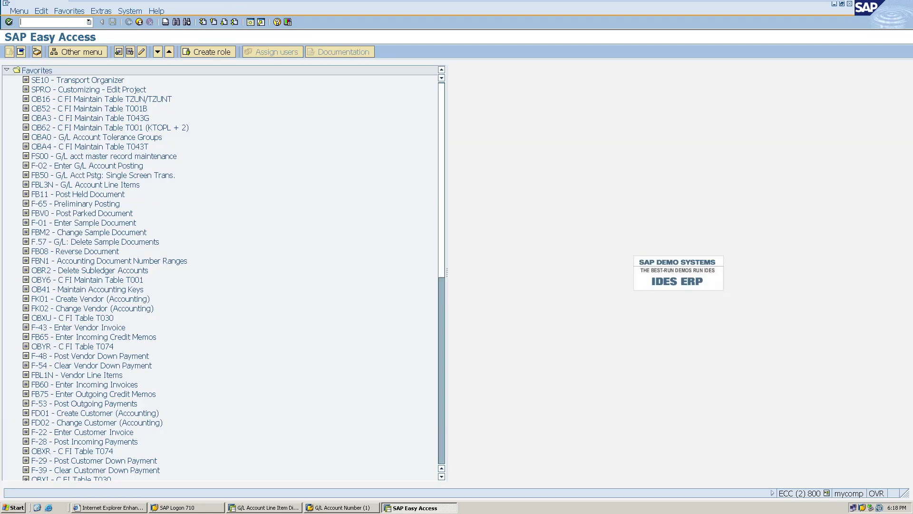
type("/")
key("BackSpace")
type("FBV0")
key("Return")
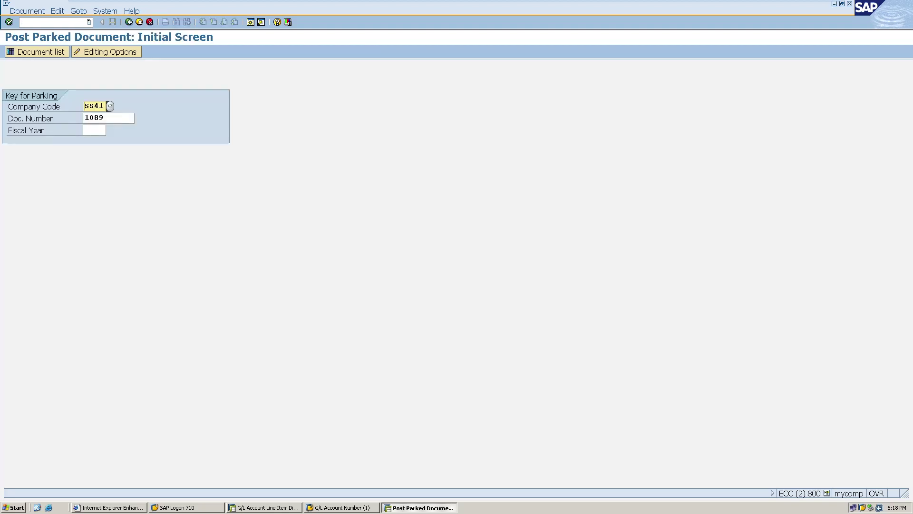
key("BackSpace")
key("BackSpace")
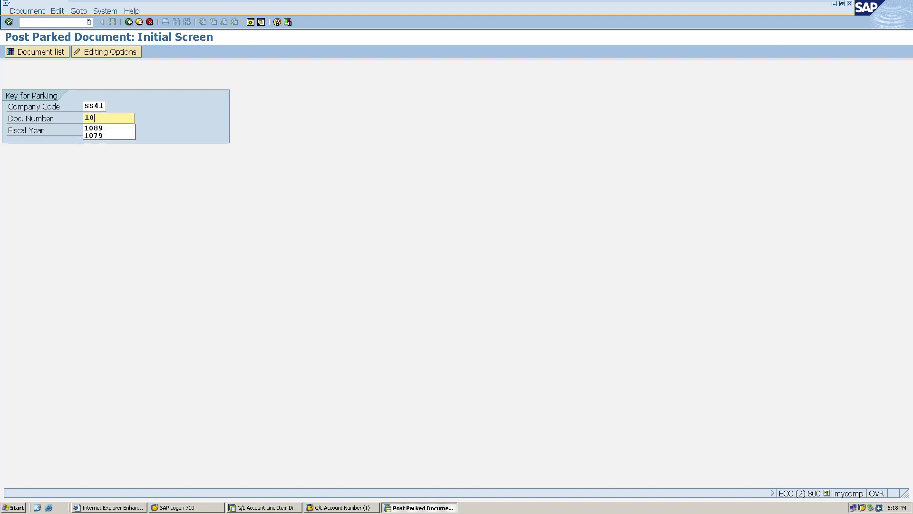
type("90")
key("Return")
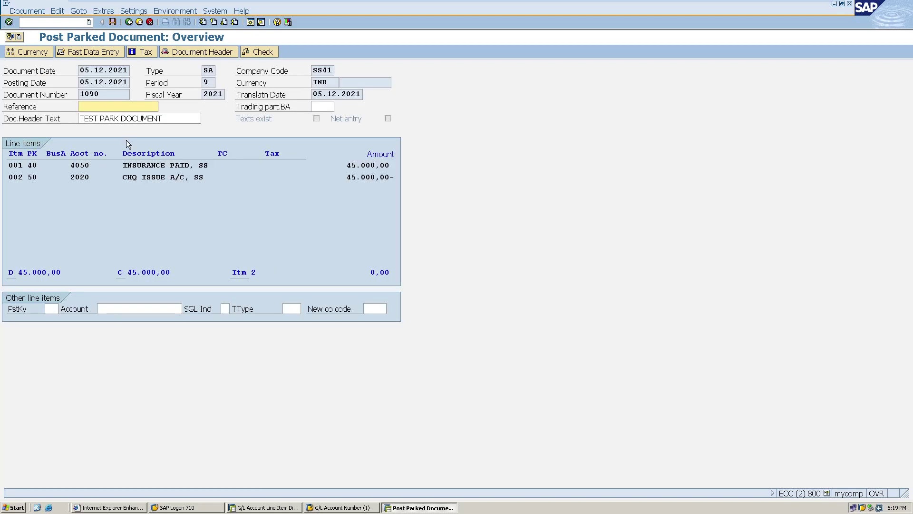
Post document 1090 with reference CHECKED and value date 05.12.2021
type("CHECKED")
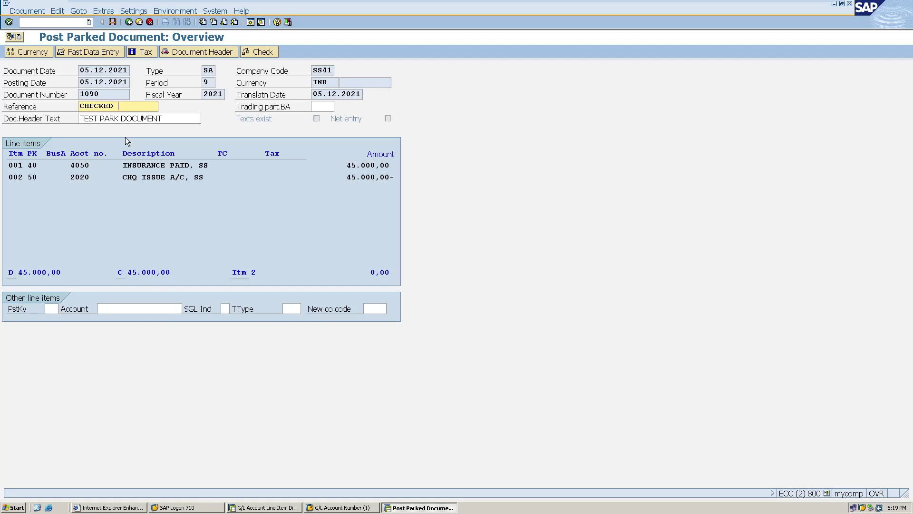
key("Return")
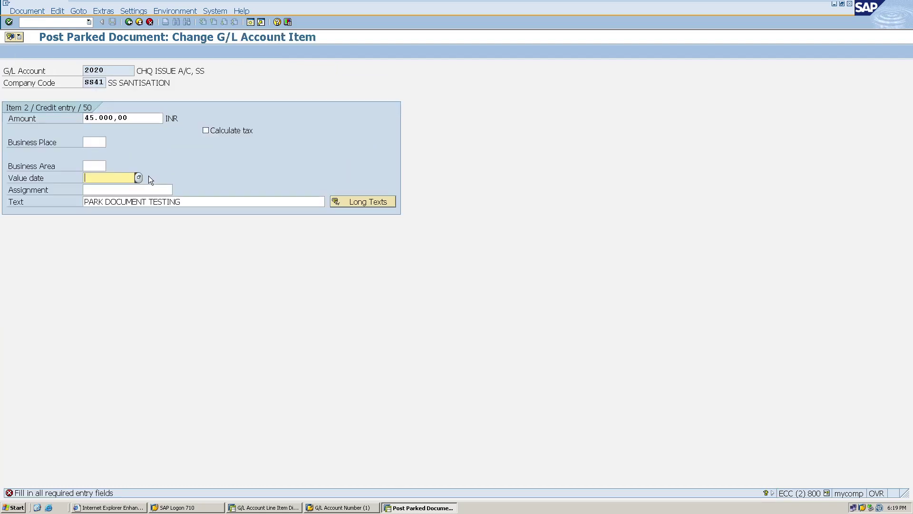
left_click(138, 178)
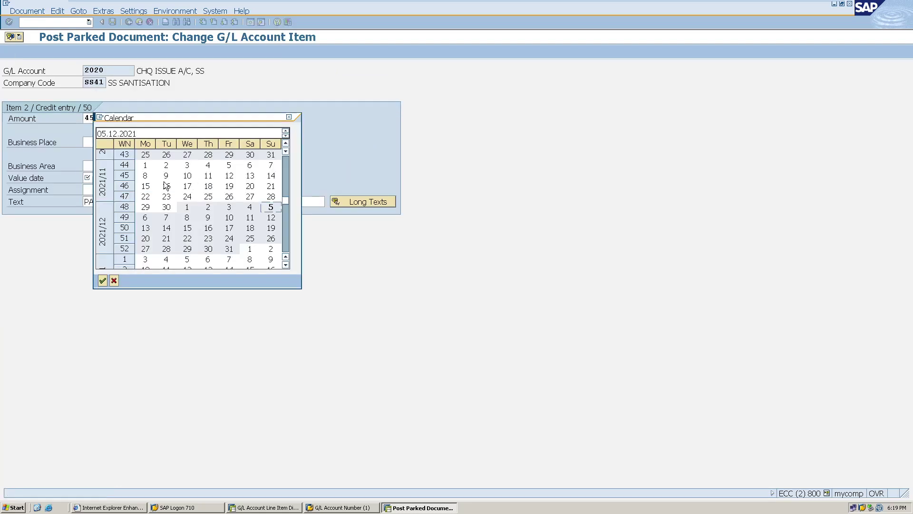
key("Return")
key("ctrl+s")
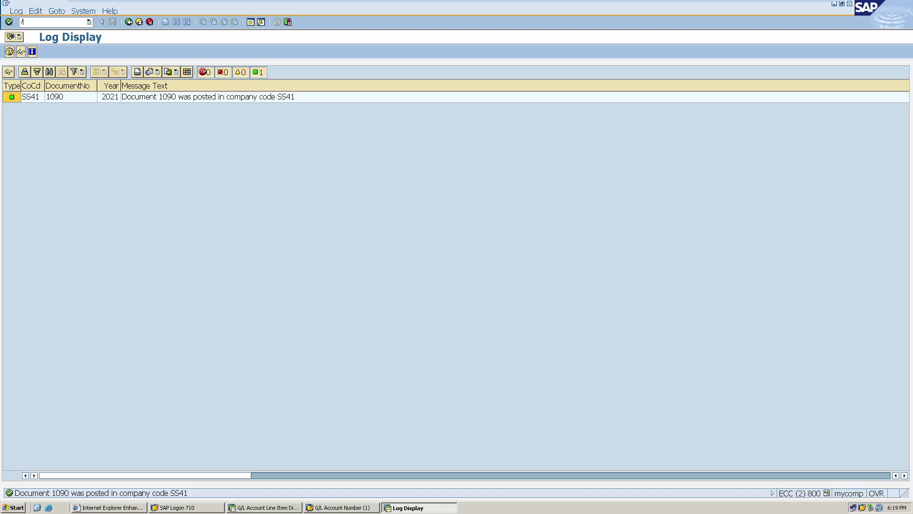
type("/NFBV0")
Rerun FBV0 and call up parked document 1091 in company code SS41
key("Return")
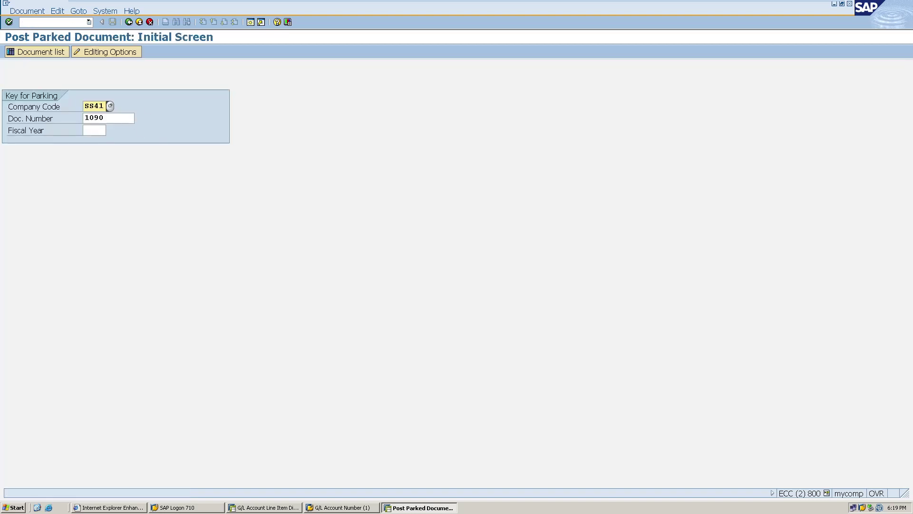
left_click(119, 118)
key("BackSpace")
type("1")
key("Return")
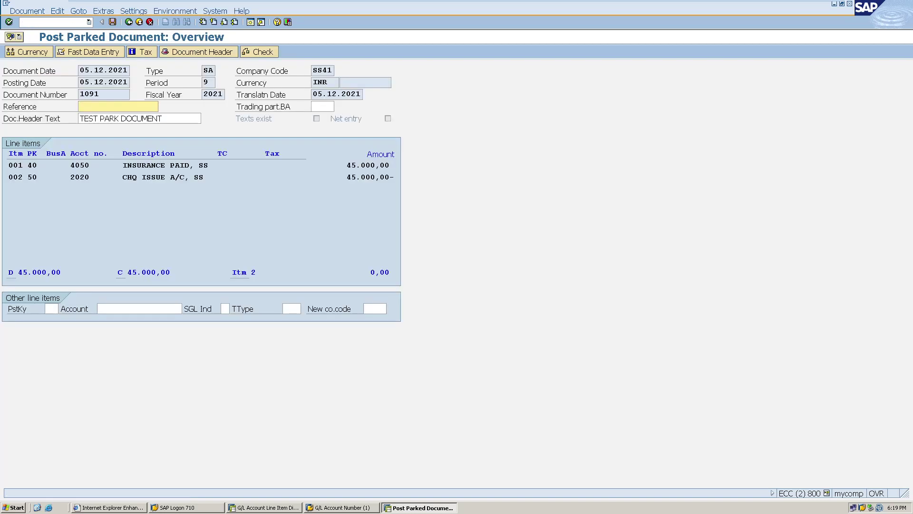
Post document 1091 with reference CHECKED and value date 05.12.2021, then return to Easy Access
type("CHE")
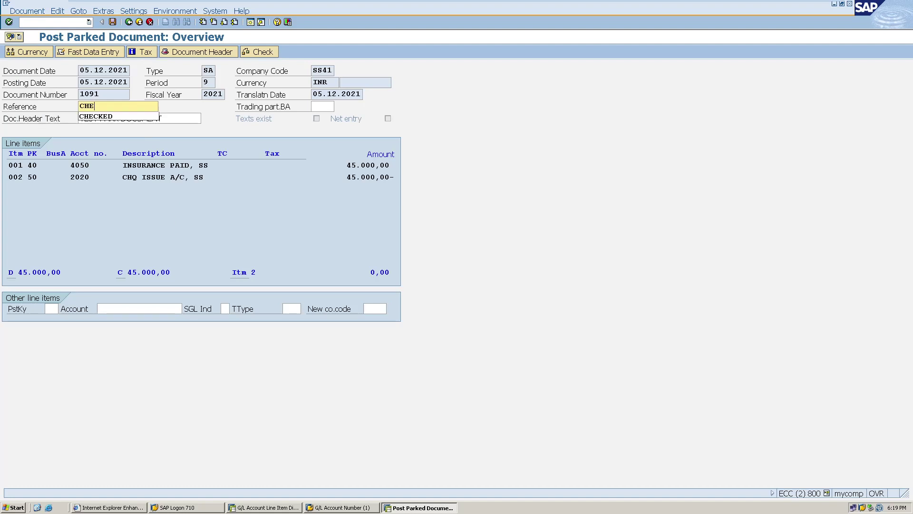
key("Down")
key("Return")
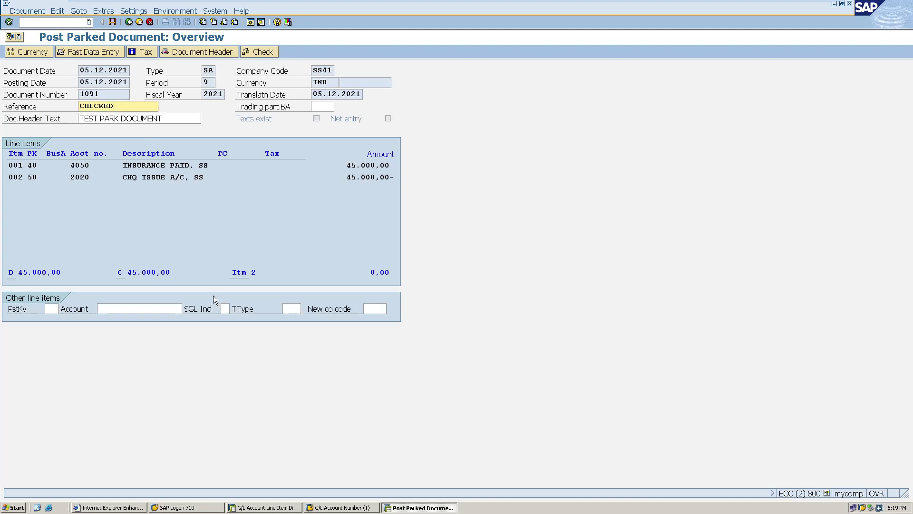
key("ctrl+s")
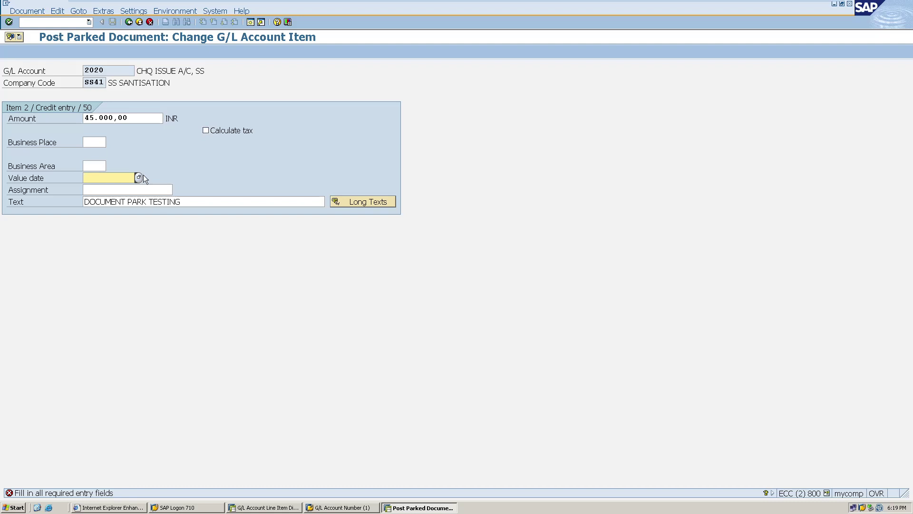
left_click(138, 178)
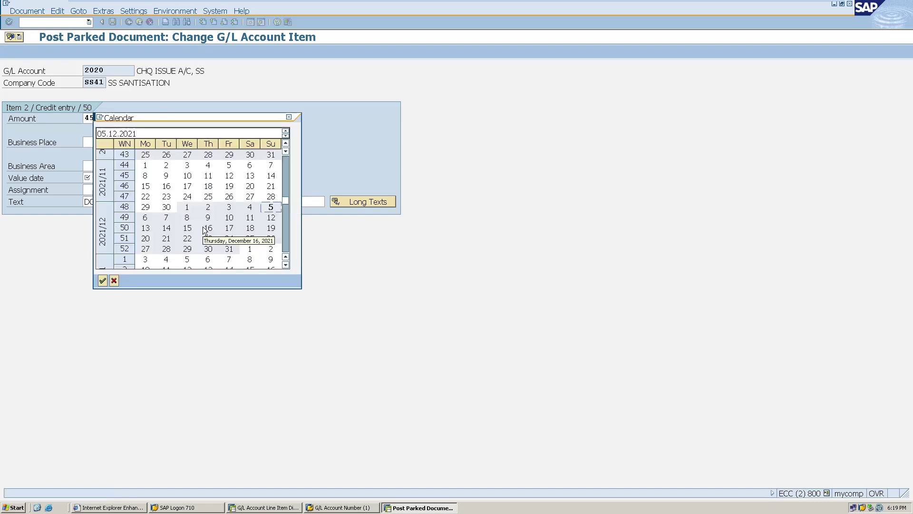
key("Return")
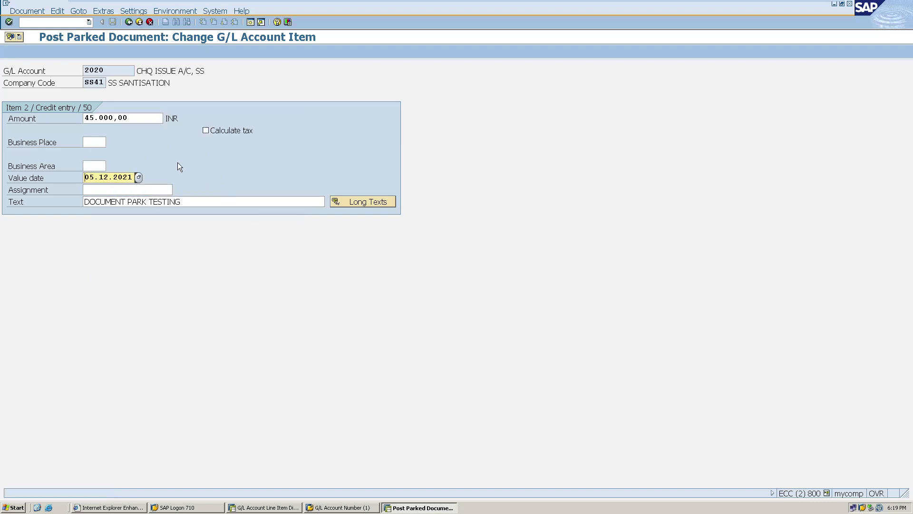
key("ctrl+s")
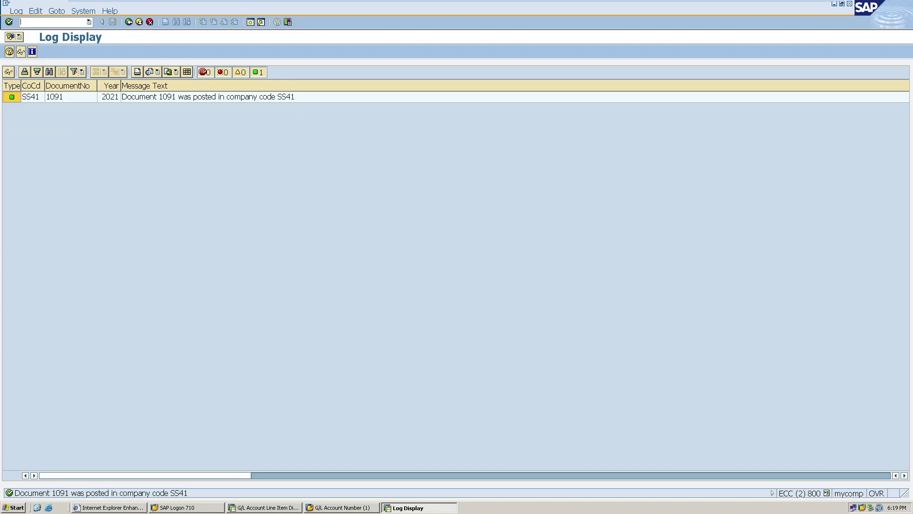
key("F3")
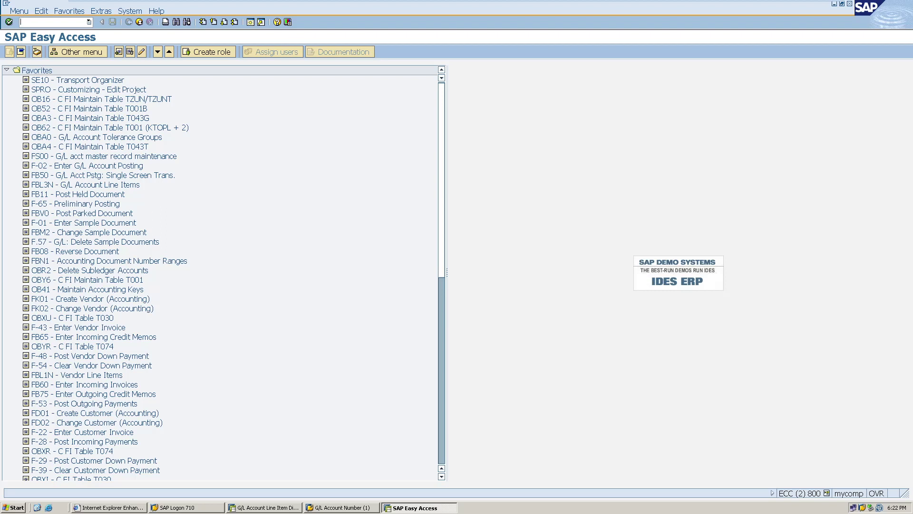
Suspend the SAP-FICO virtual machine and minimize VMware to the Windows desktop
mouse_move(238, 4)
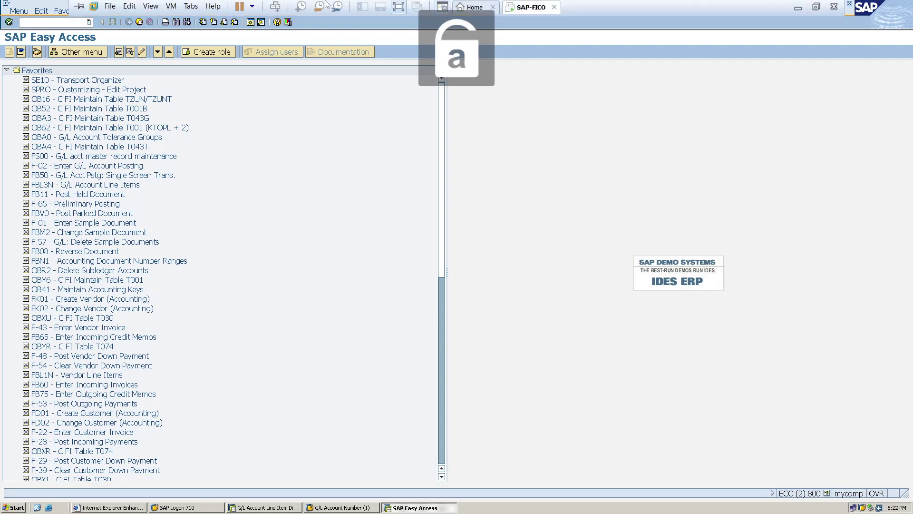
left_click(239, 8)
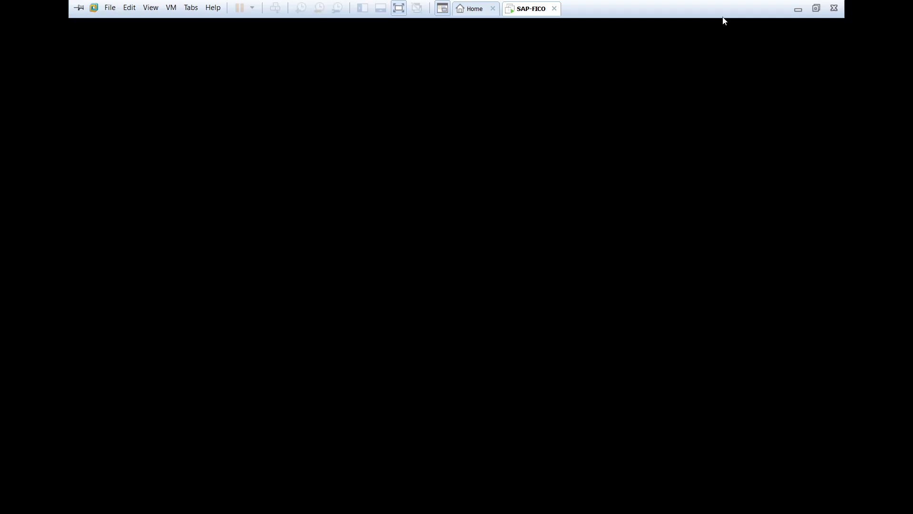
left_click(798, 9)
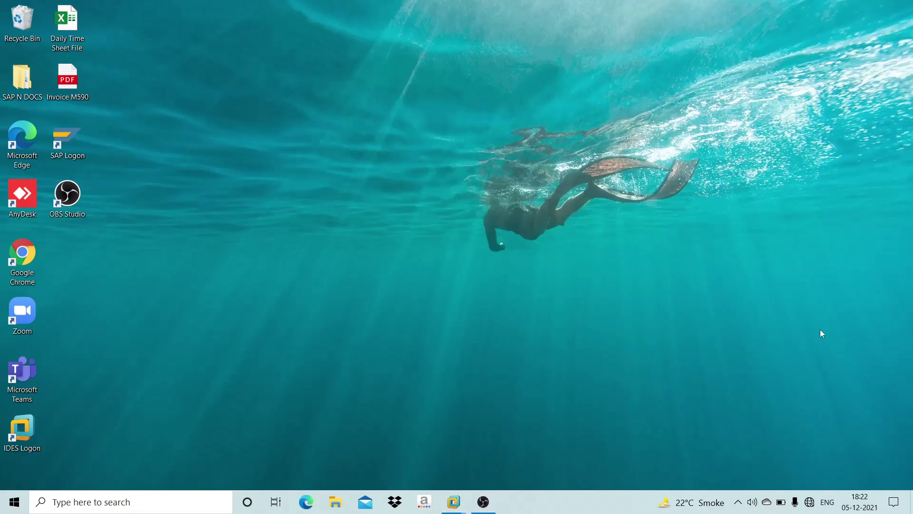